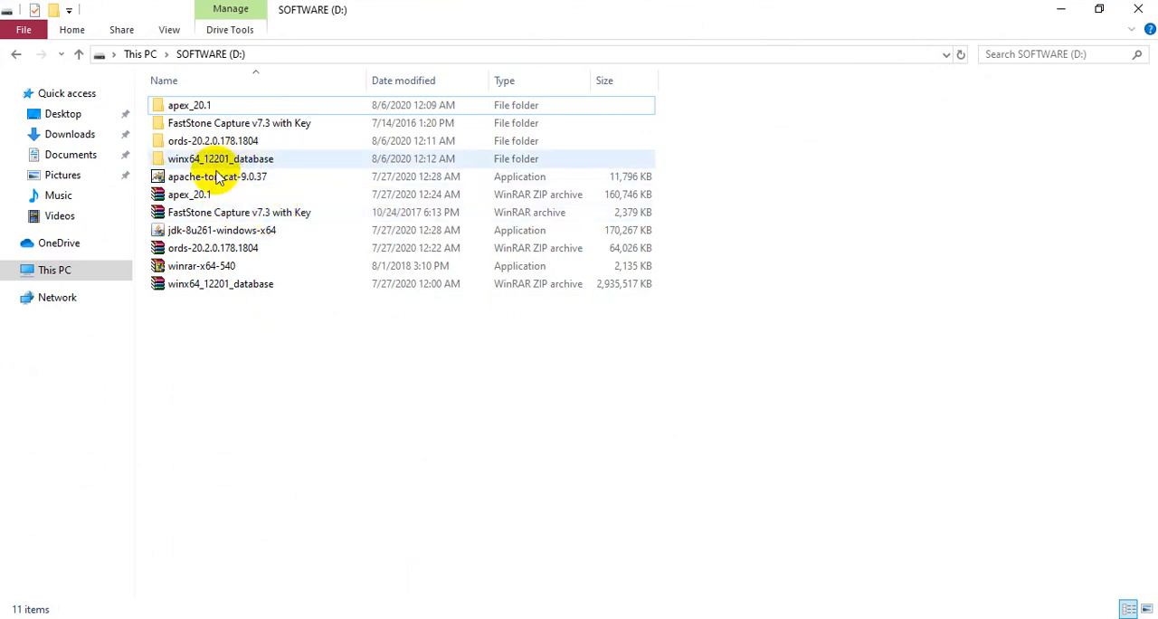
Launch the Oracle Database setup from the database folder inside winx64_12201_database and clear the file window out of the way
{"action": "double_click", "coordinate": [243, 165]}
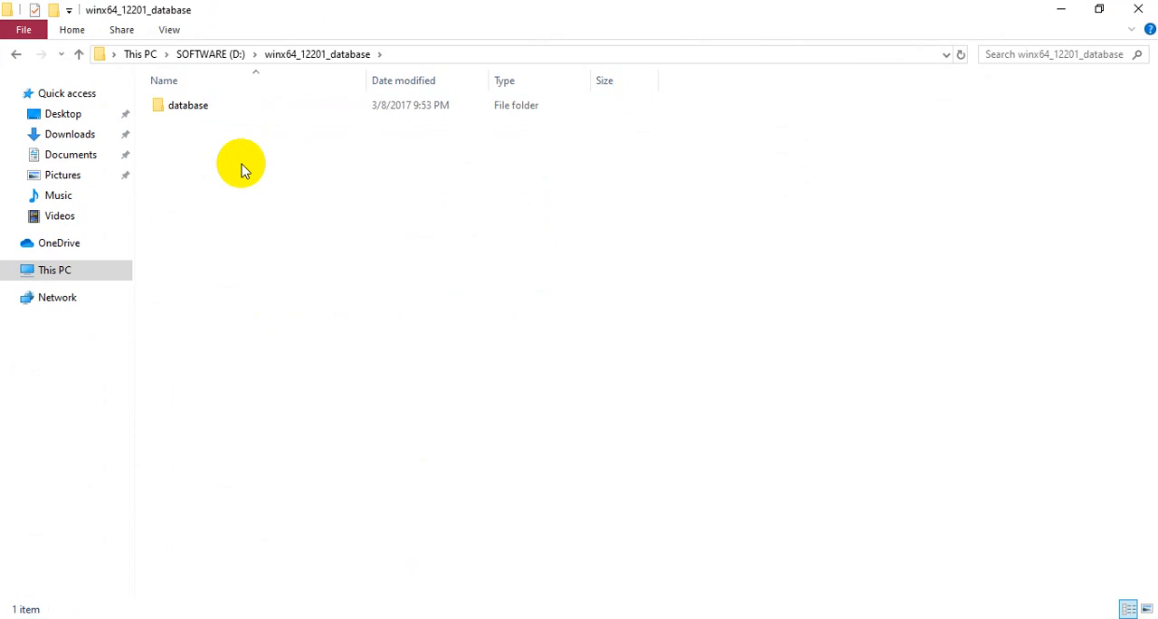
{"action": "double_click", "coordinate": [215, 106]}
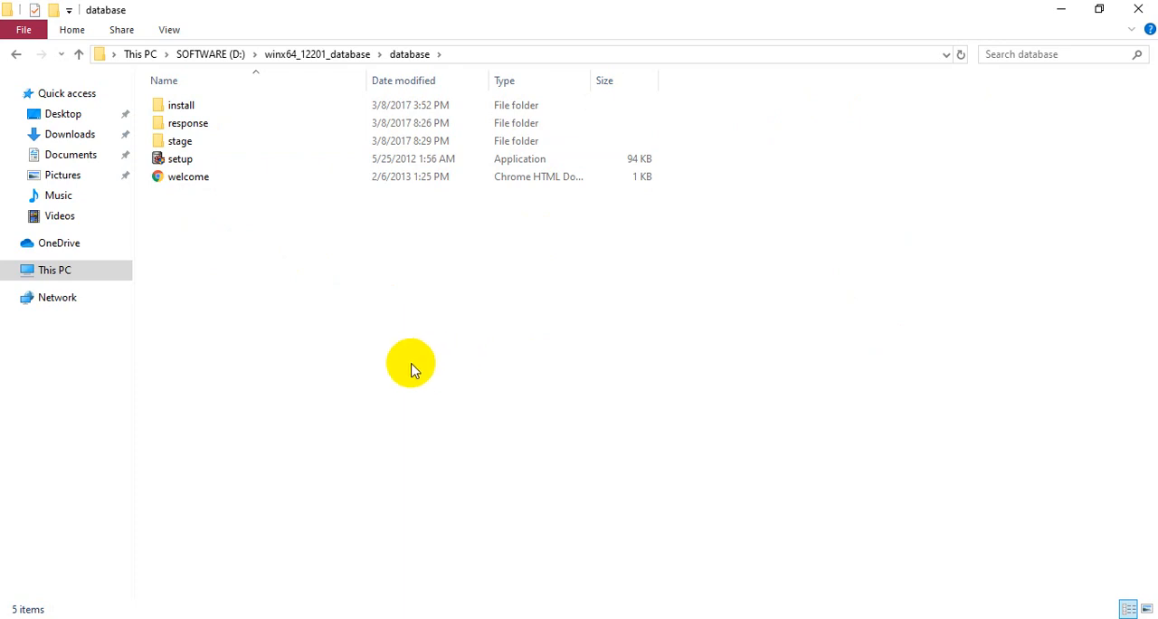
{"action": "left_click", "coordinate": [194, 169]}
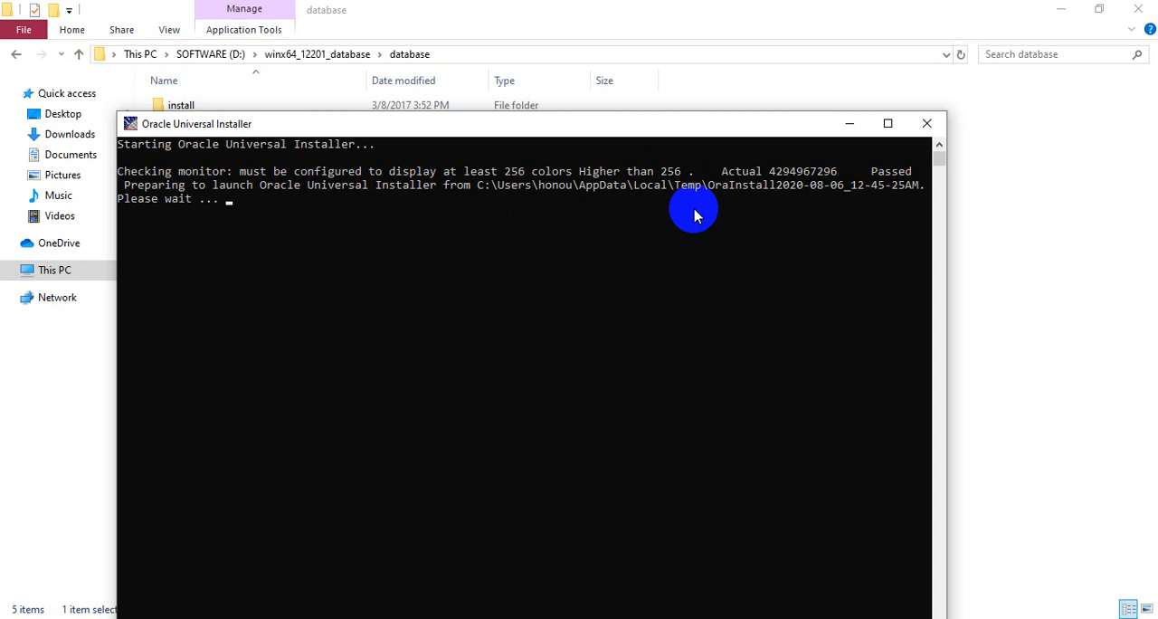
{"action": "left_click_drag", "start_coordinate": [616, 124], "coordinate": [652, 53]}
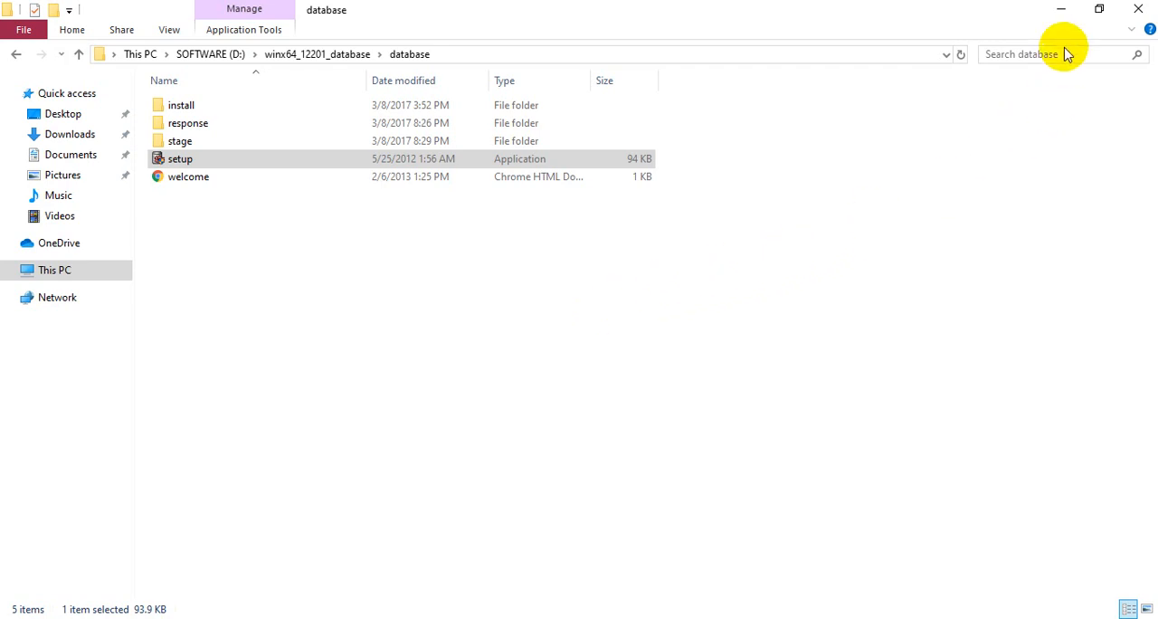
{"action": "left_click", "coordinate": [1063, 13]}
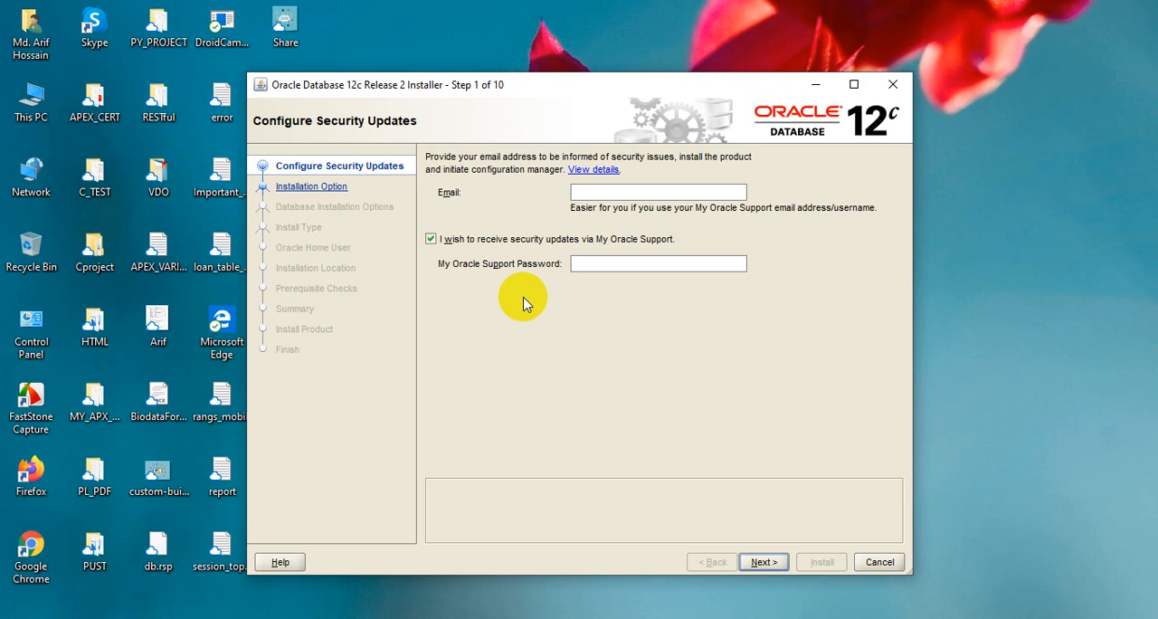
Opt out of security updates via My Oracle Support and proceed without providing an email address
{"action": "left_click", "coordinate": [432, 240]}
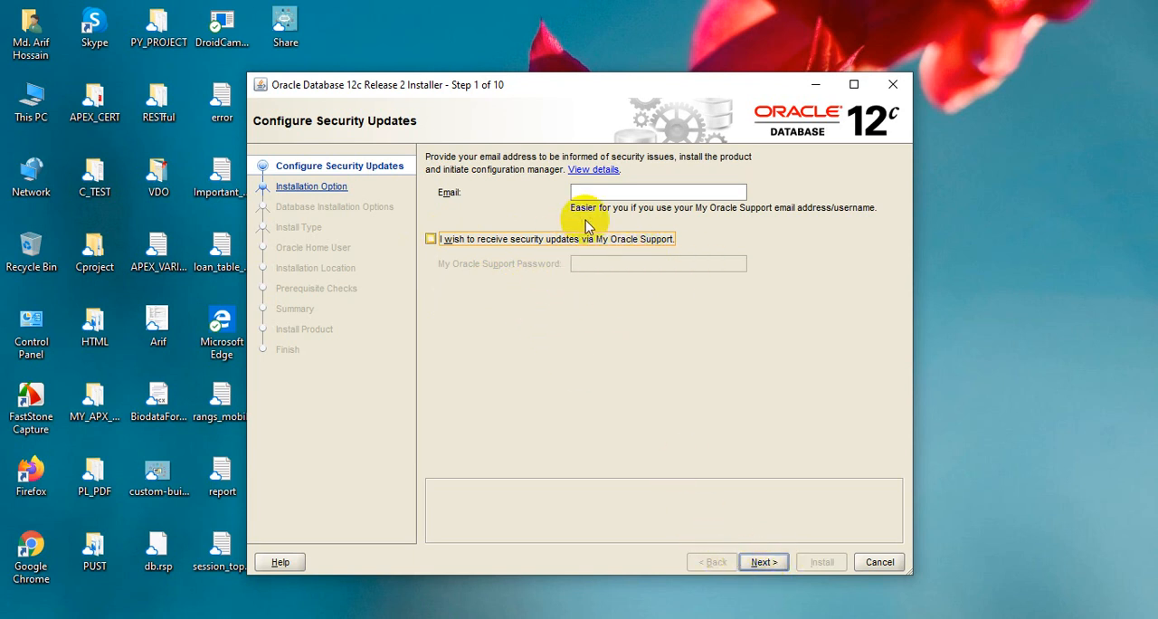
{"action": "left_click", "coordinate": [770, 564]}
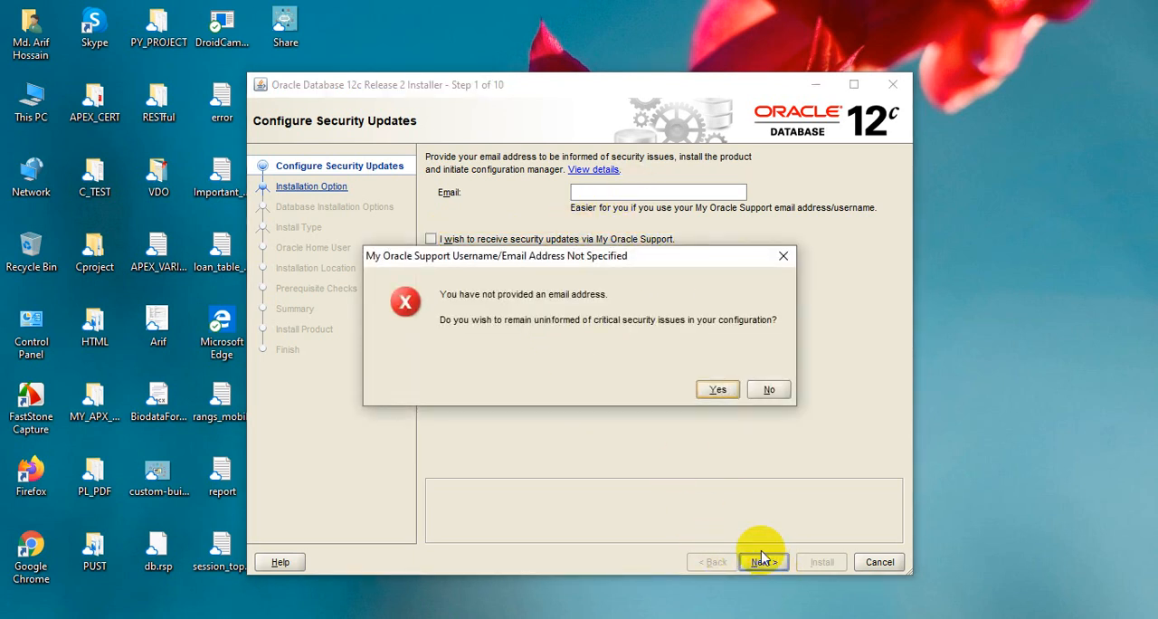
{"action": "left_click", "coordinate": [718, 390]}
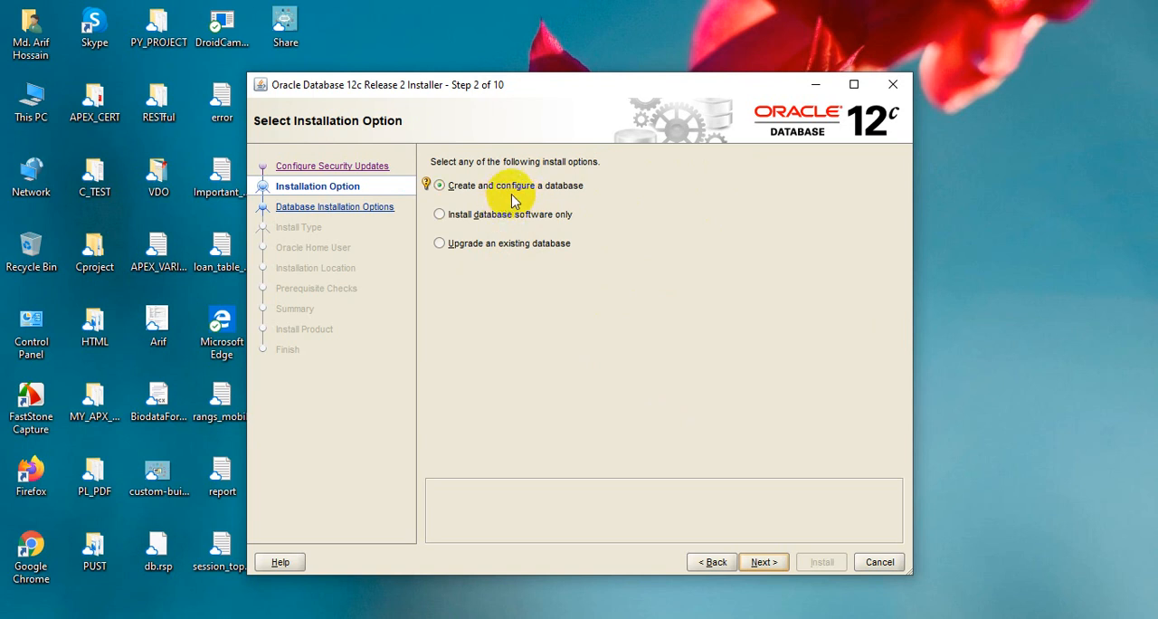
Accept the Create and configure a database option and the Desktop class system type
{"action": "left_click", "coordinate": [763, 564]}
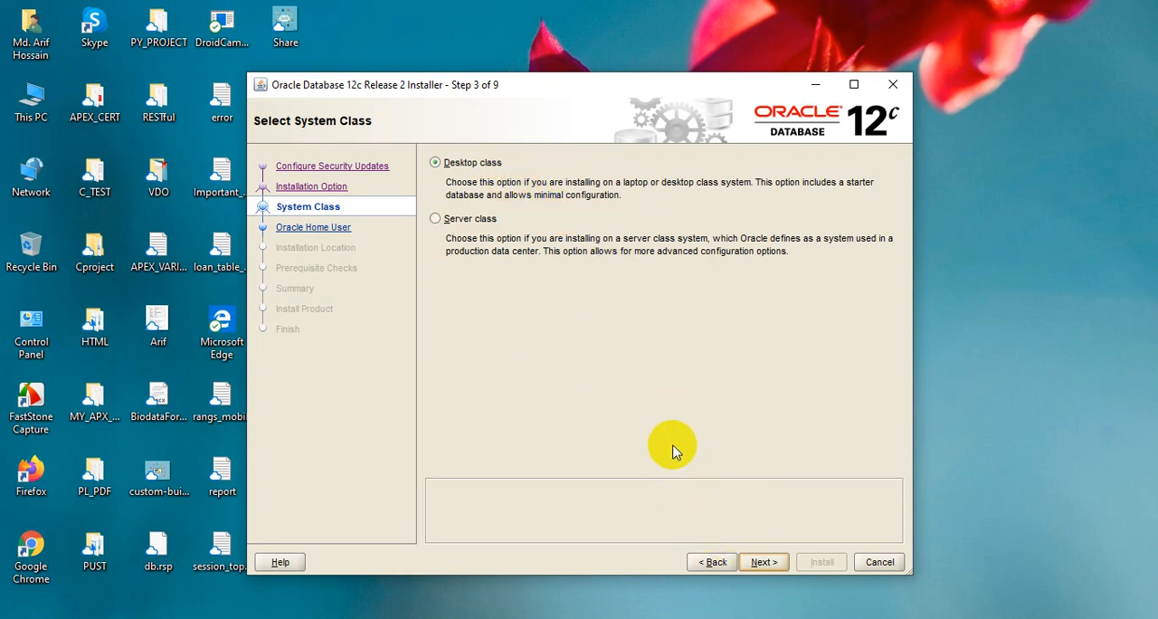
{"action": "left_click", "coordinate": [763, 561]}
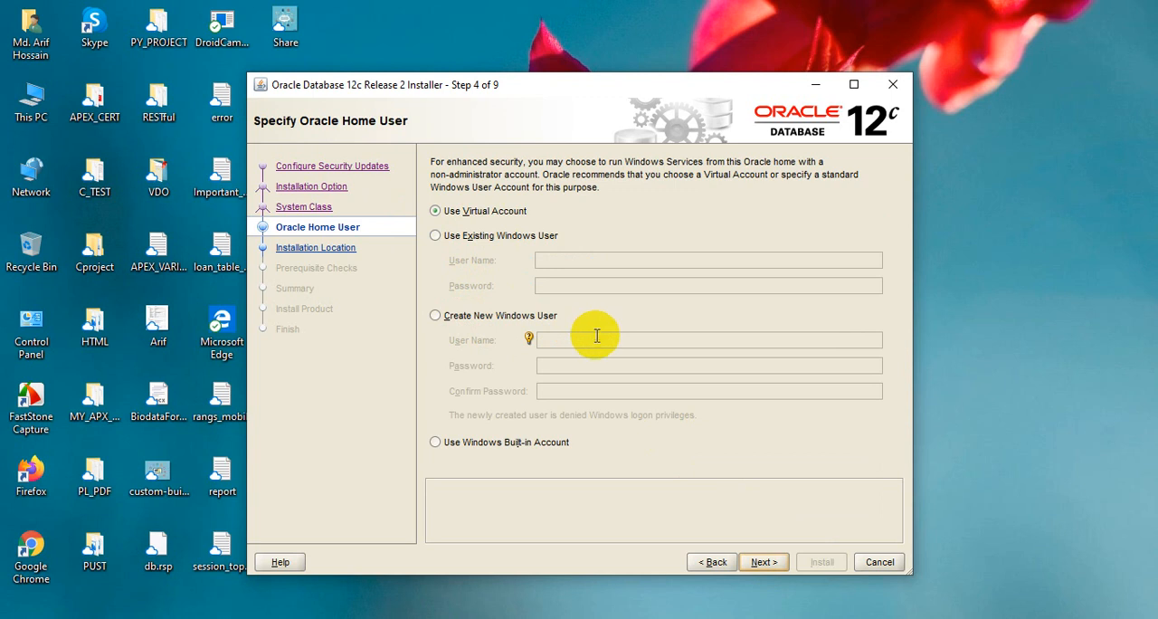
Choose the Windows Built-in Account as the Oracle home user and accept continuing with it
{"action": "left_click", "coordinate": [510, 448]}
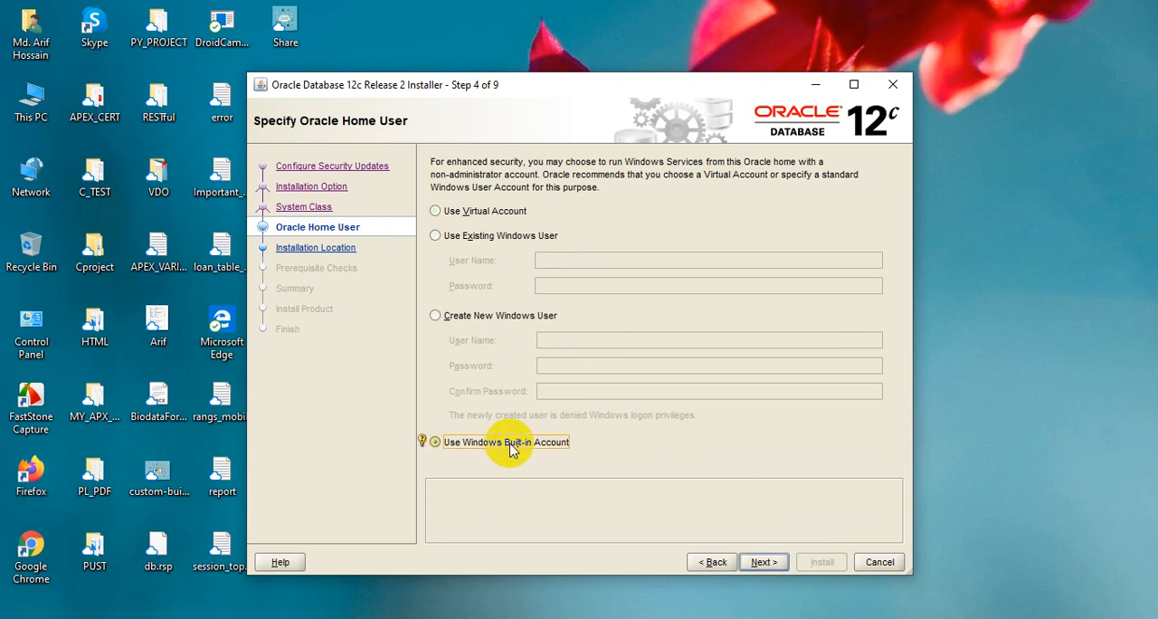
{"action": "left_click", "coordinate": [763, 562]}
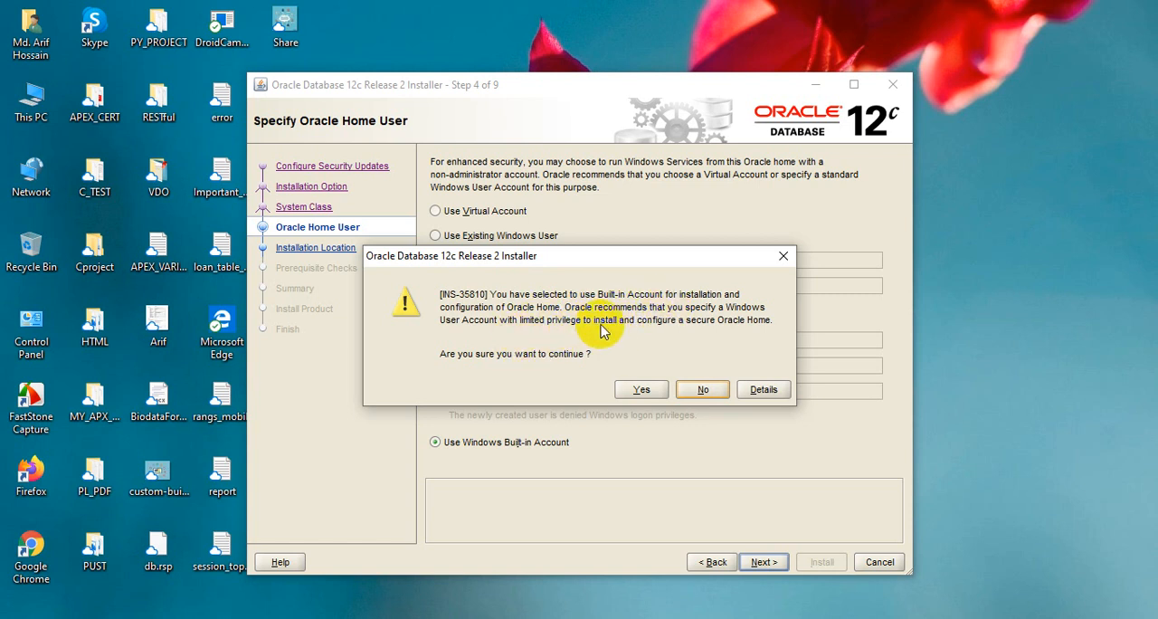
{"action": "left_click", "coordinate": [639, 391]}
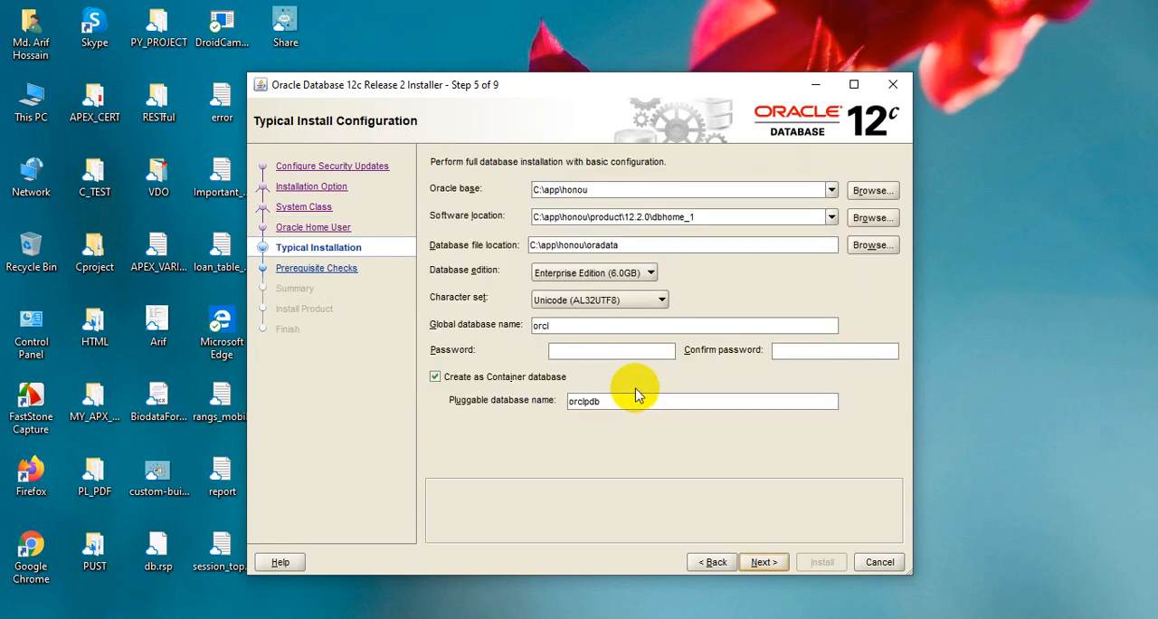
Set the Oracle base to D:\app\ and keep Enterprise Edition as the database edition
{"action": "left_click", "coordinate": [617, 190]}
{"action": "key", "text": "BackSpace"}
{"action": "key", "text": "BackSpace"}
{"action": "key", "text": "BackSpace"}
{"action": "key", "text": "BackSpace"}
{"action": "key", "text": "BackSpace"}
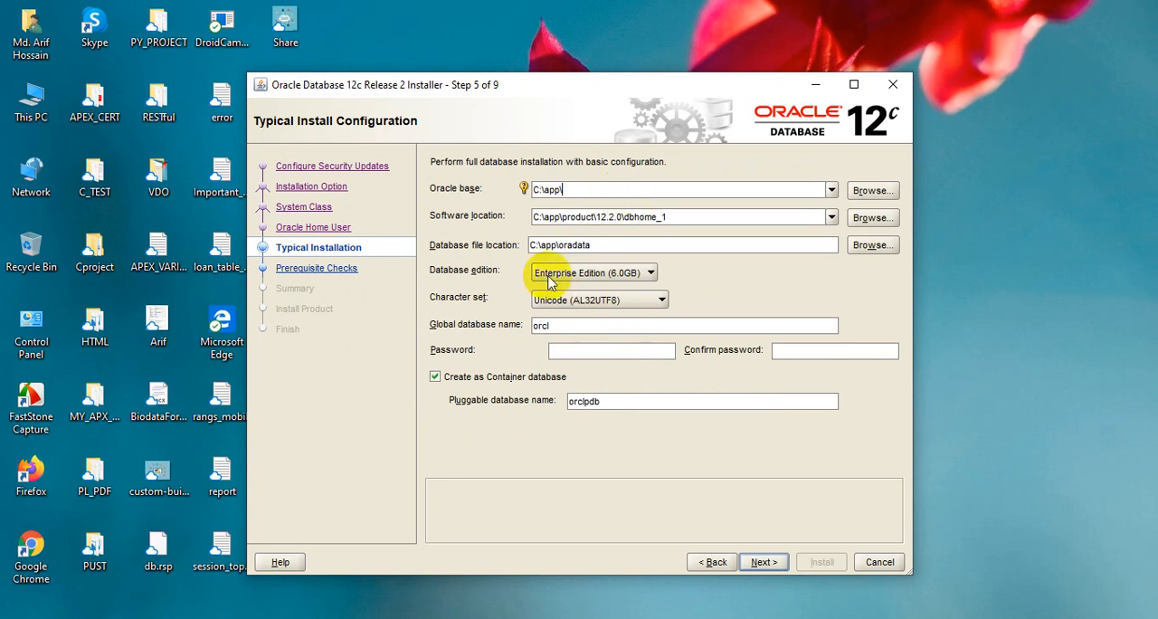
{"action": "left_click", "coordinate": [535, 189]}
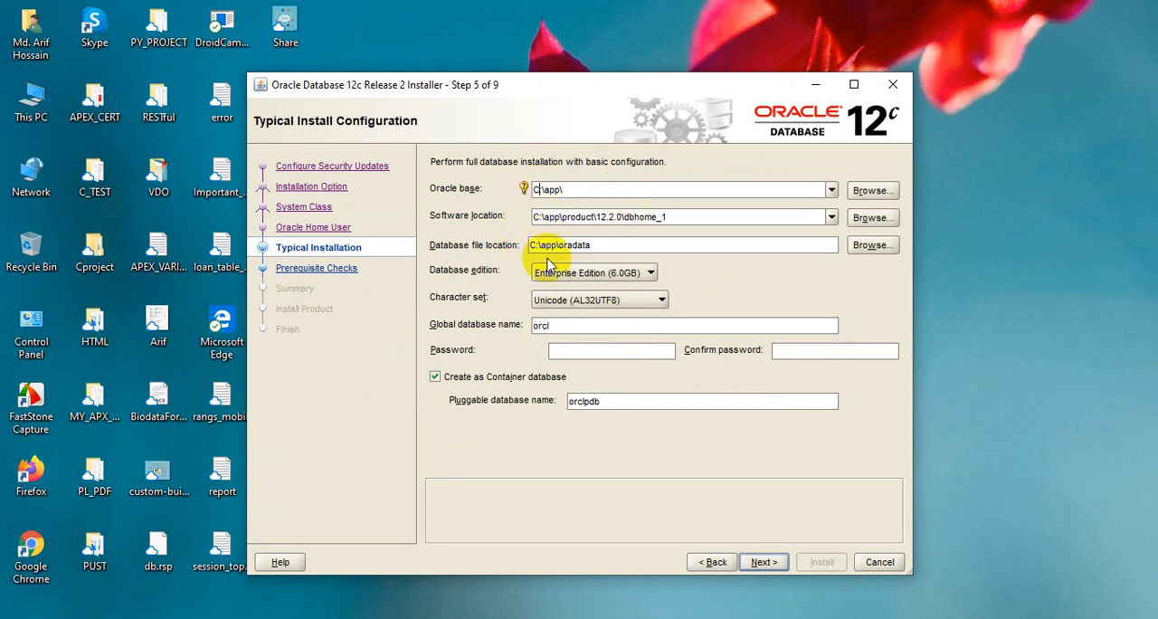
{"action": "key", "text": "BackSpace"}
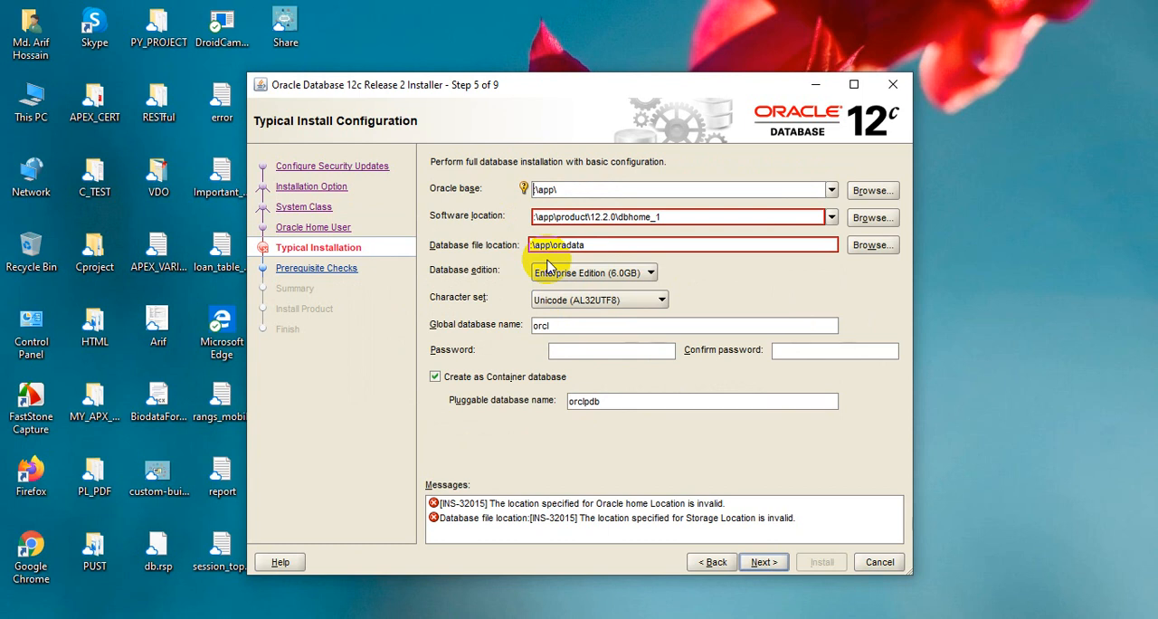
{"action": "type", "text": "D:"}
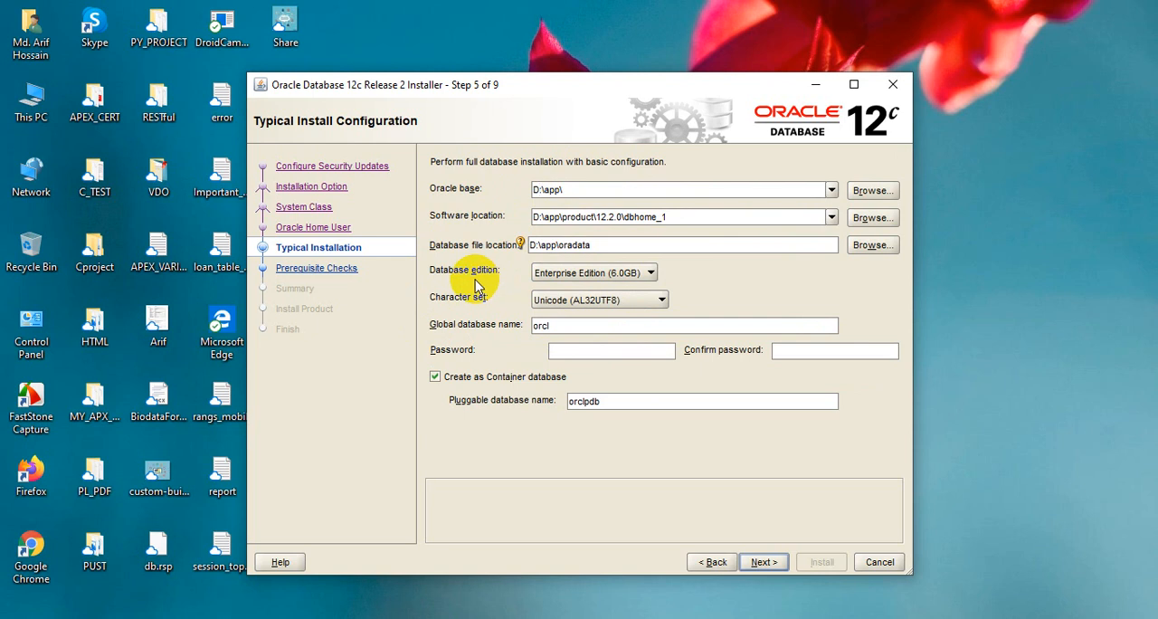
{"action": "left_click", "coordinate": [650, 273]}
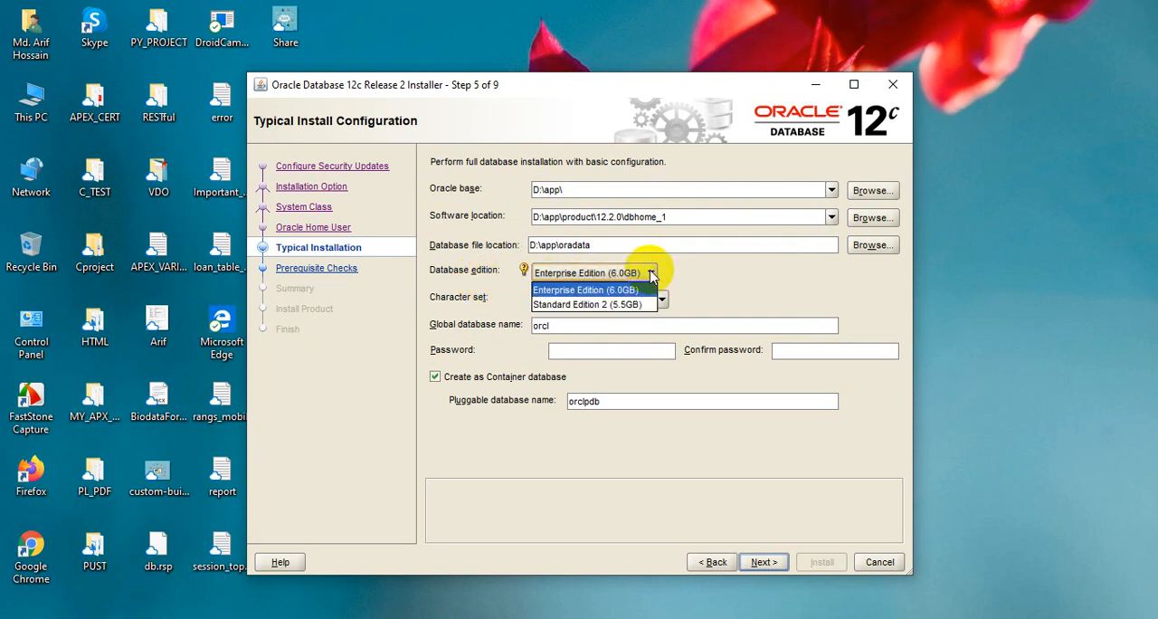
{"action": "left_click", "coordinate": [651, 273]}
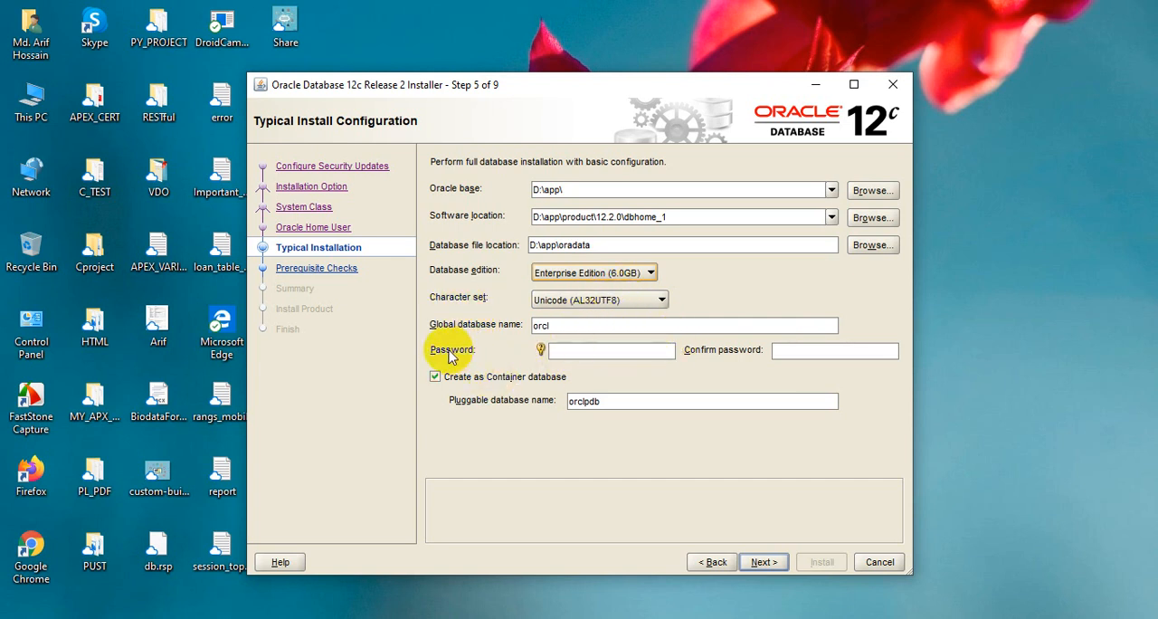
Try to set an administrator password for the database, filling in both the password and confirm password fields
{"action": "left_click", "coordinate": [617, 351]}
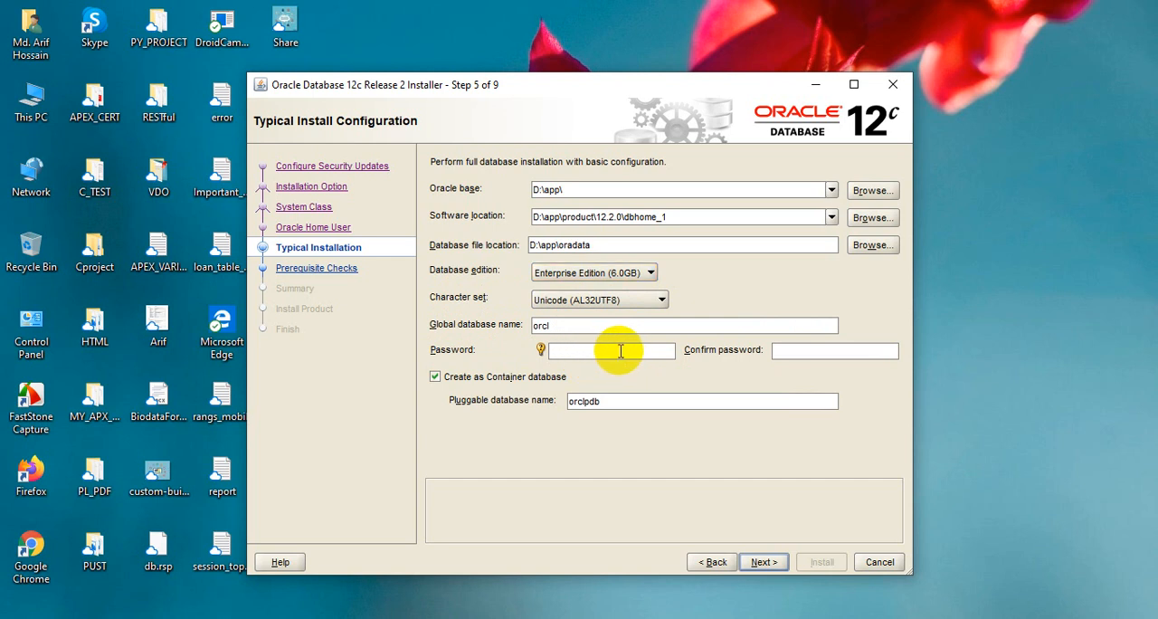
{"action": "type", "text": "o"}
{"action": "type", "text": "******"}
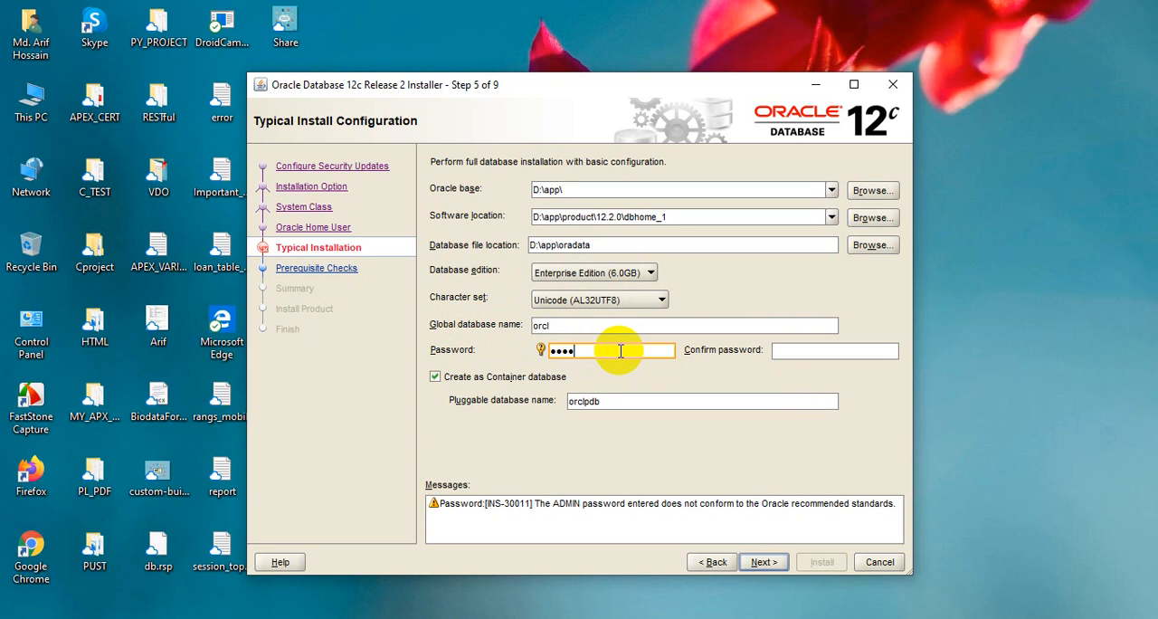
{"action": "type", "text": "*"}
{"action": "key", "text": "Tab"}
{"action": "type", "text": "******"}
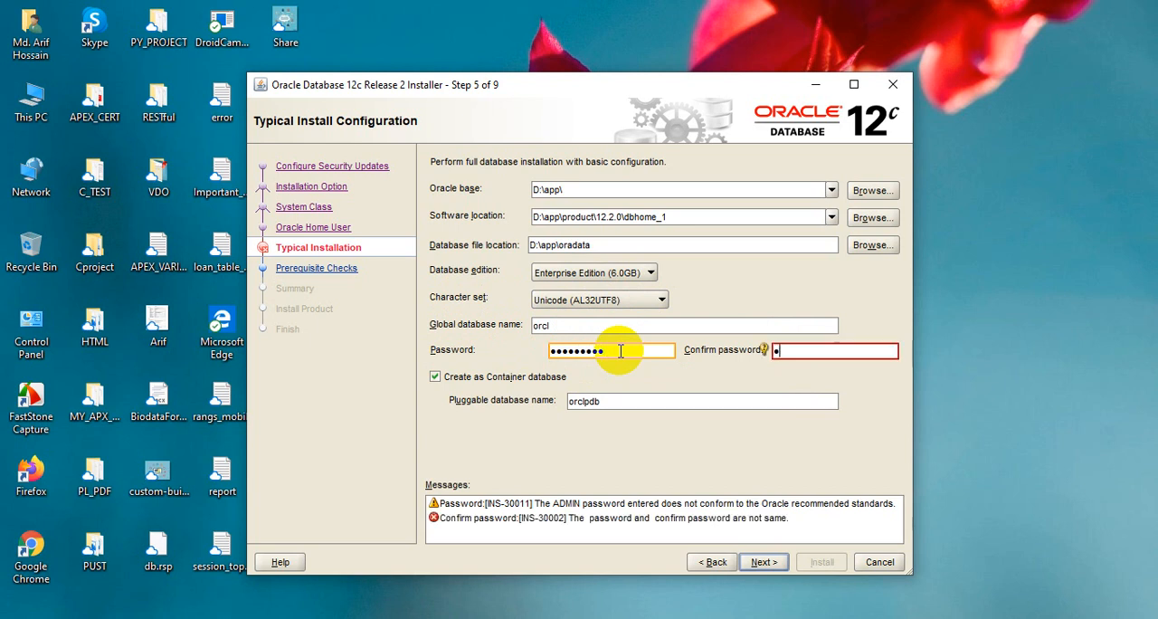
{"action": "type", "text": "***"}
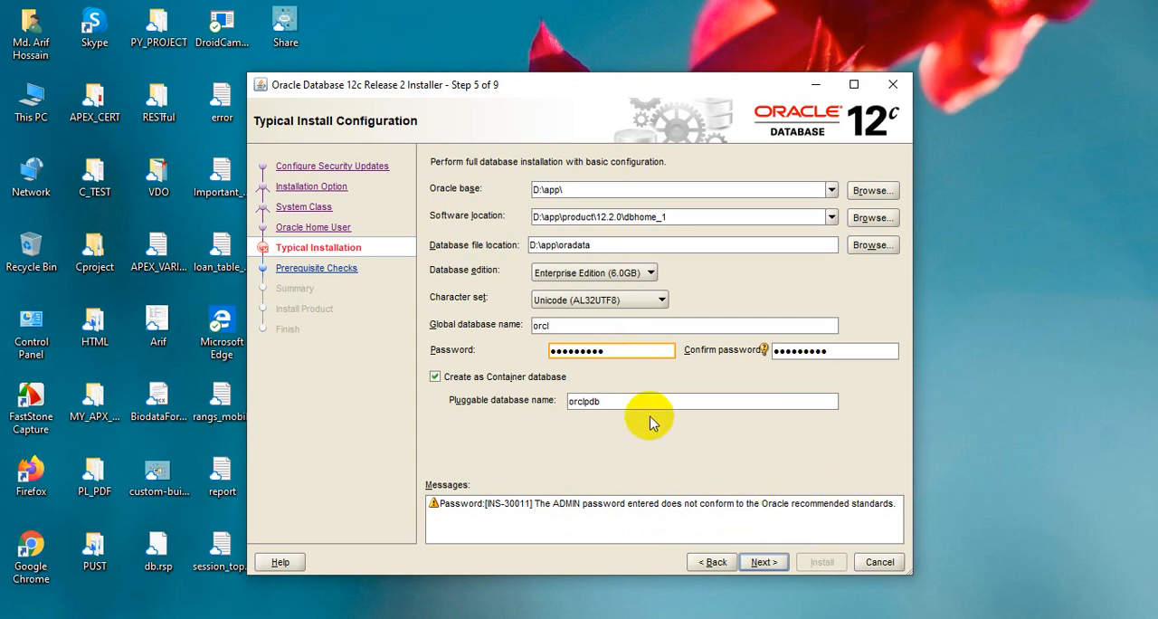
{"action": "mouse_move", "coordinate": [765, 353]}
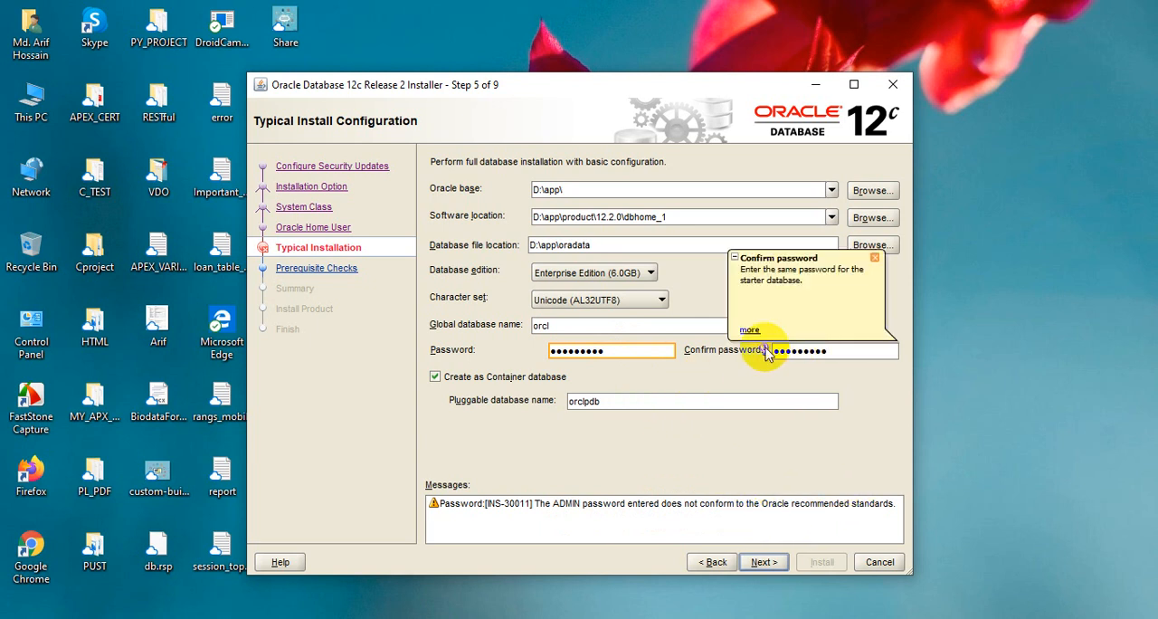
Replace the administrator password with a longer one and repeat it in the confirm password field
{"action": "left_click", "coordinate": [635, 350]}
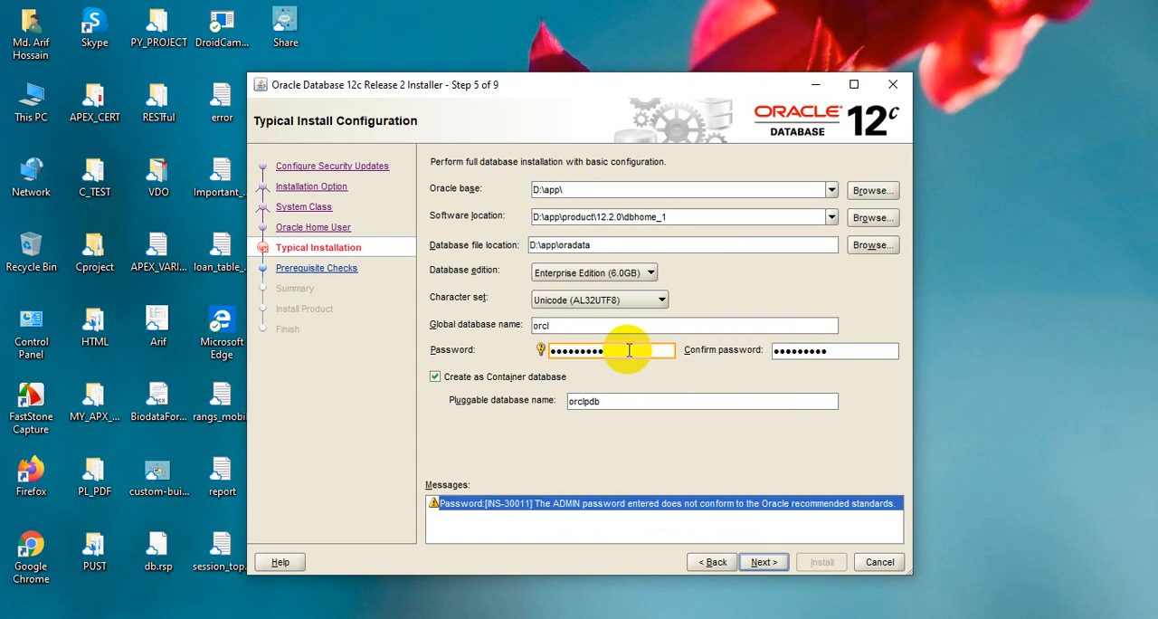
{"action": "left_click_drag", "start_coordinate": [635, 350], "coordinate": [479, 359]}
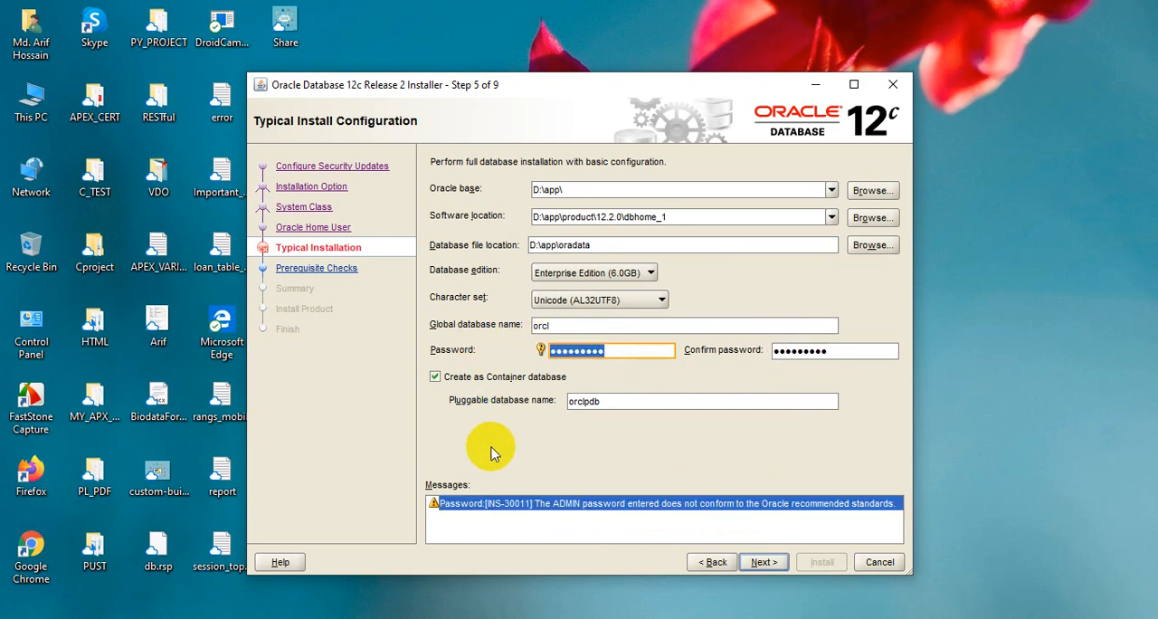
{"action": "type", "text": "•••••••••"}
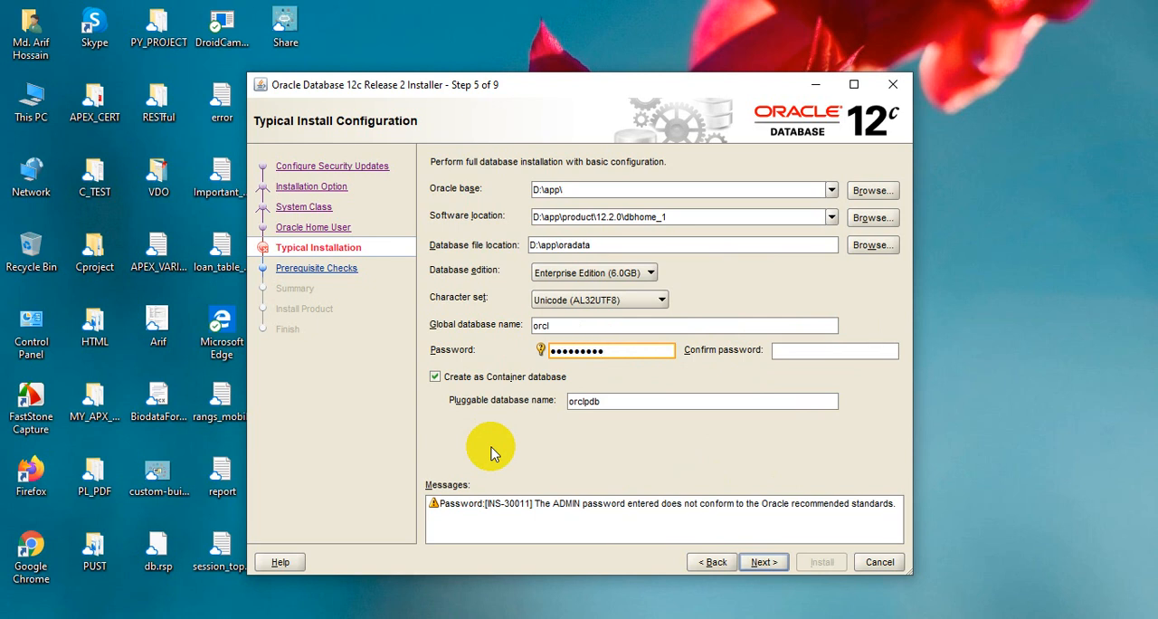
{"action": "type", "text": "••••••"}
{"action": "key", "text": "Tab"}
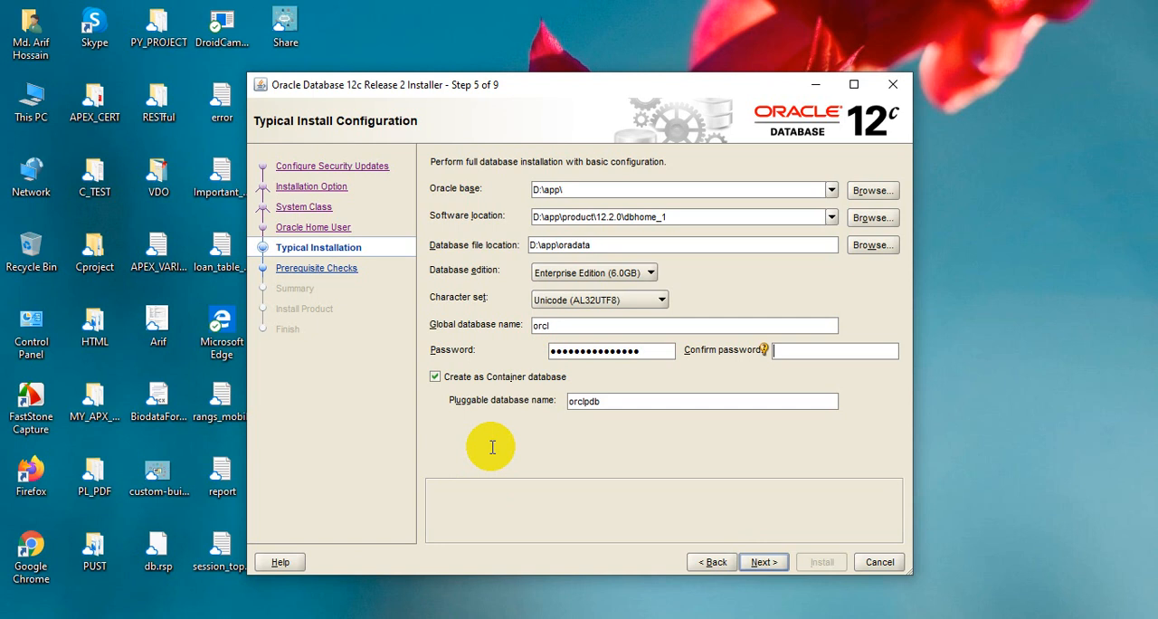
{"action": "type", "text": "•••••••"}
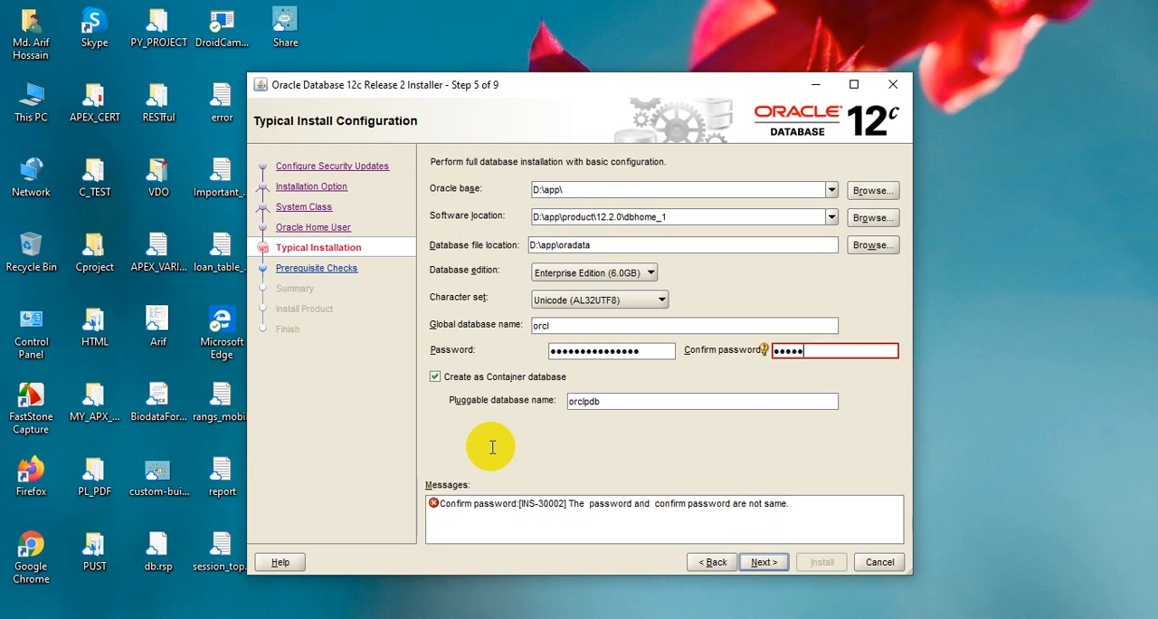
{"action": "type", "text": "••••••••"}
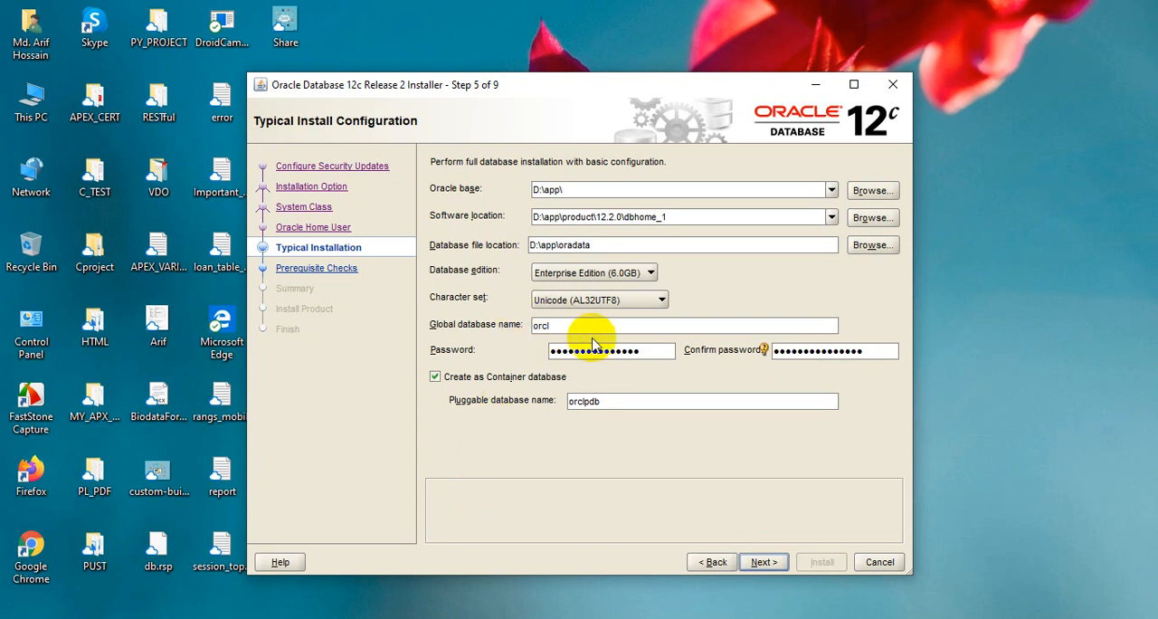
Keep the global database name orcl and pluggable database name orclpdb, and proceed through the prerequisite checks to the installation summary
{"action": "left_click", "coordinate": [618, 330]}
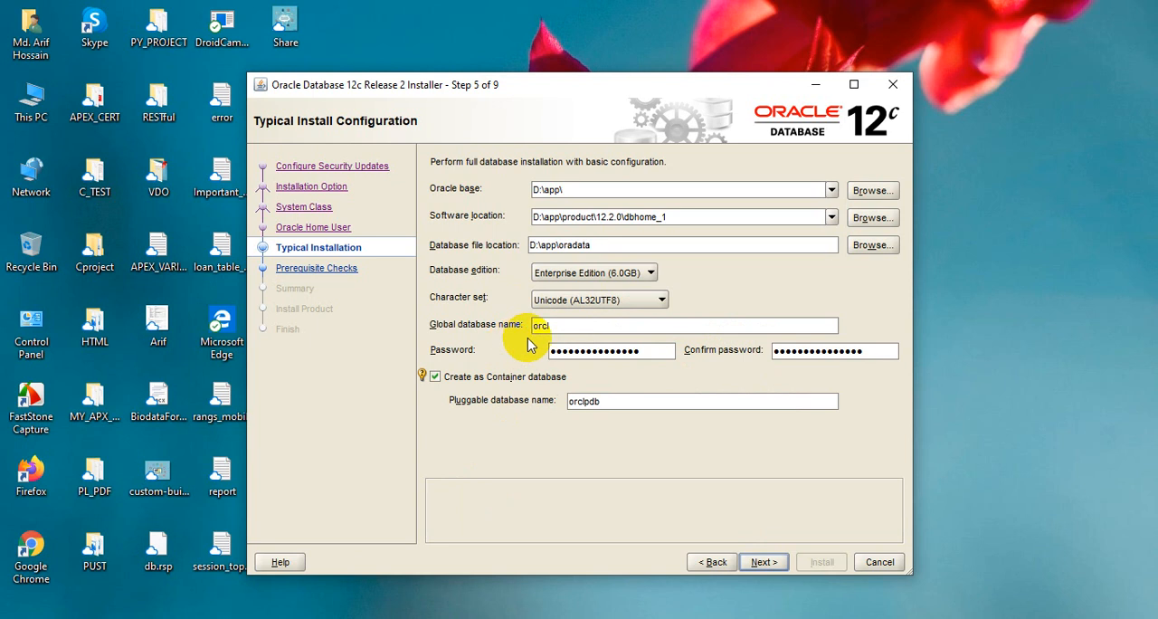
{"action": "left_click", "coordinate": [562, 330]}
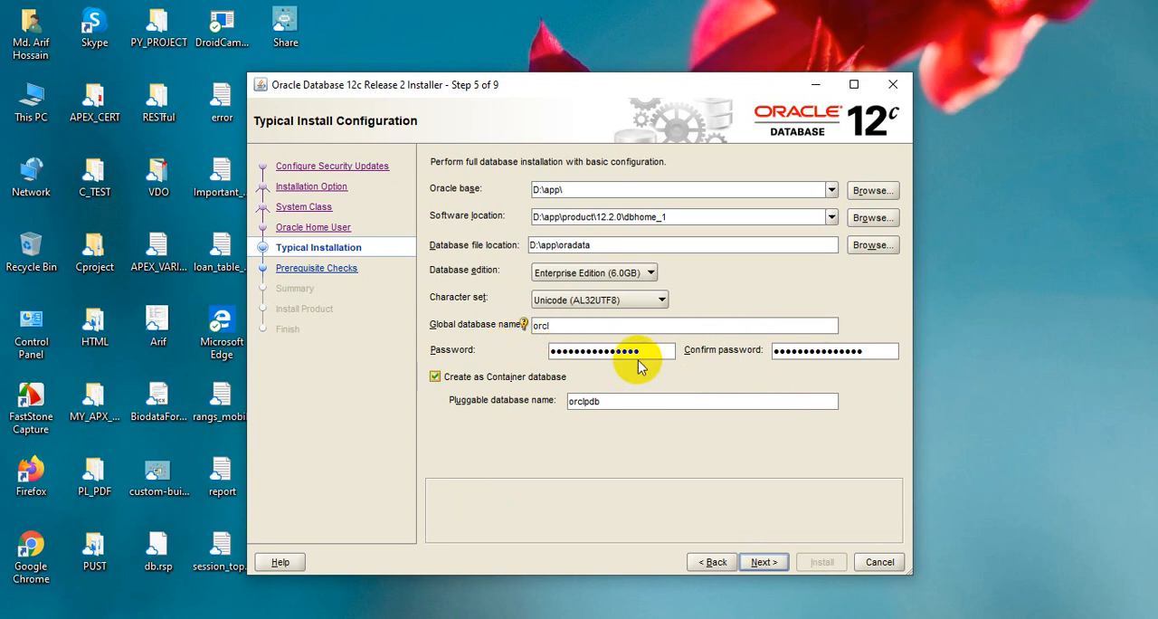
{"action": "left_click", "coordinate": [643, 354]}
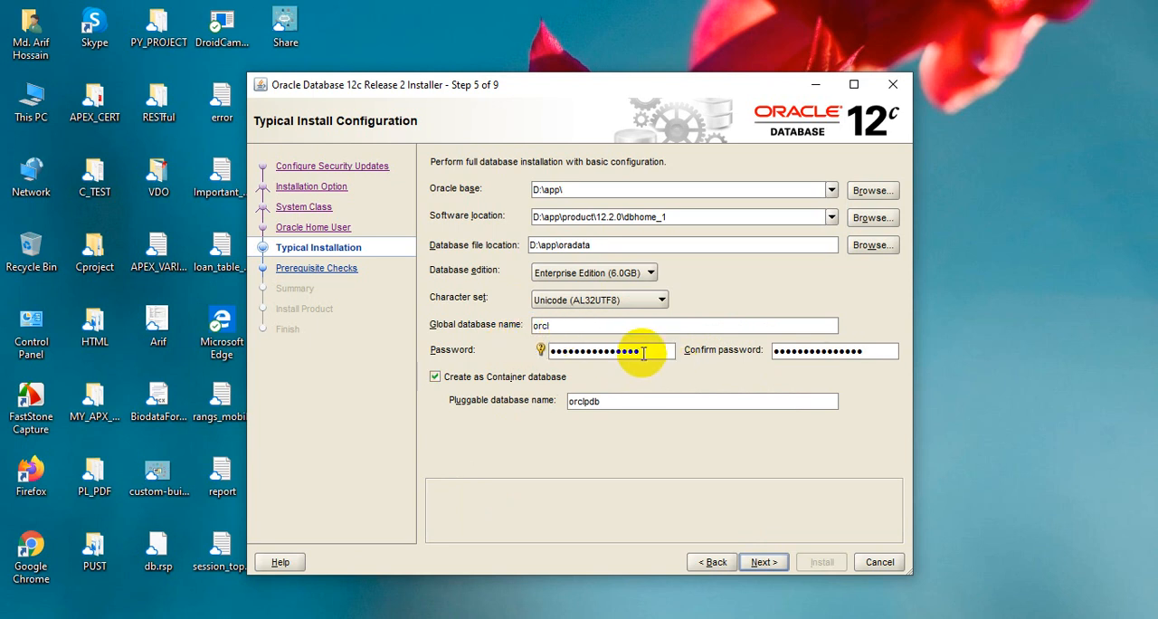
{"action": "left_click", "coordinate": [699, 400]}
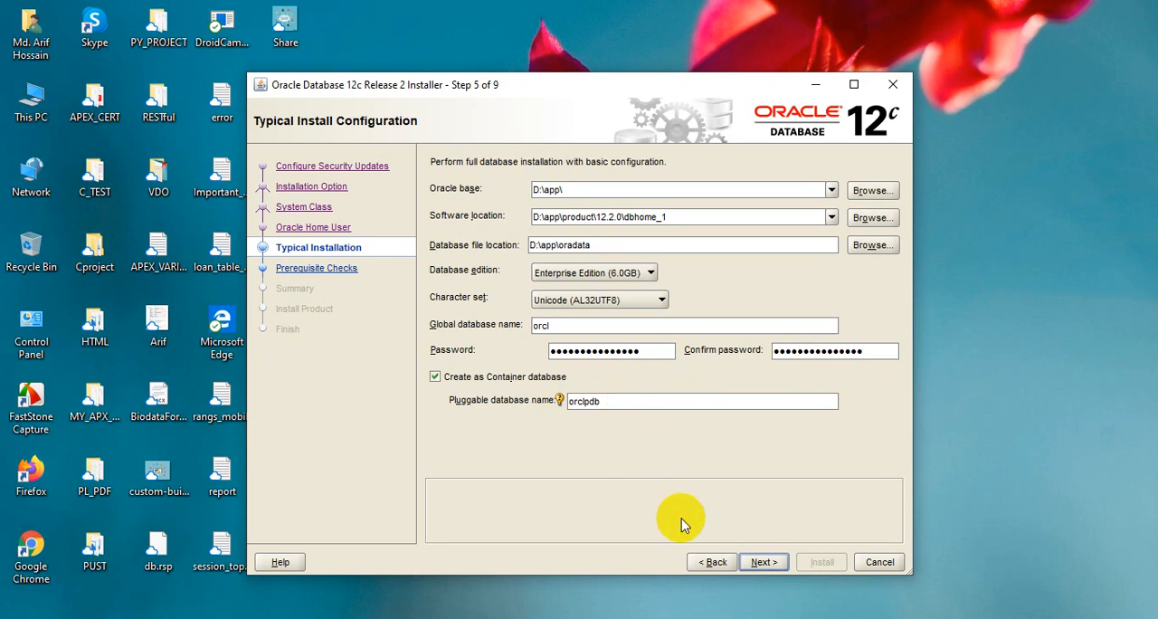
{"action": "left_click", "coordinate": [764, 562]}
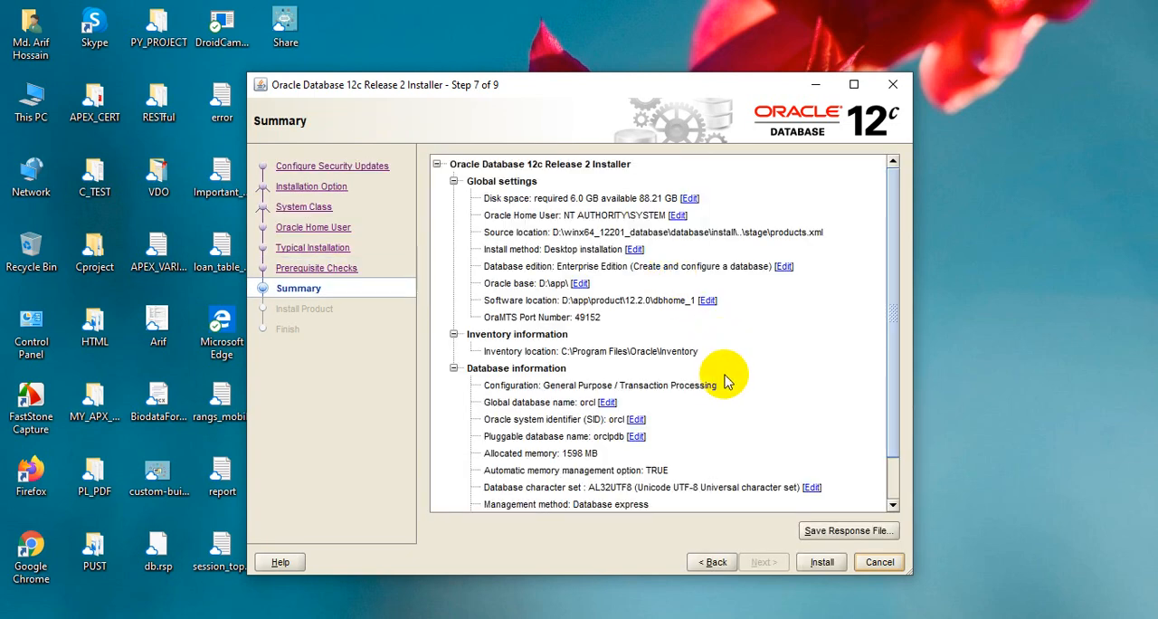
Review the global, inventory and database settings in the installation summary and start the installation
{"action": "scroll", "coordinate": [725, 376], "scroll_direction": "down", "scroll_amount": 1}
{"action": "scroll", "coordinate": [725, 369], "scroll_direction": "up", "scroll_amount": 1}
{"action": "scroll", "coordinate": [725, 363], "scroll_direction": "down", "scroll_amount": 1}
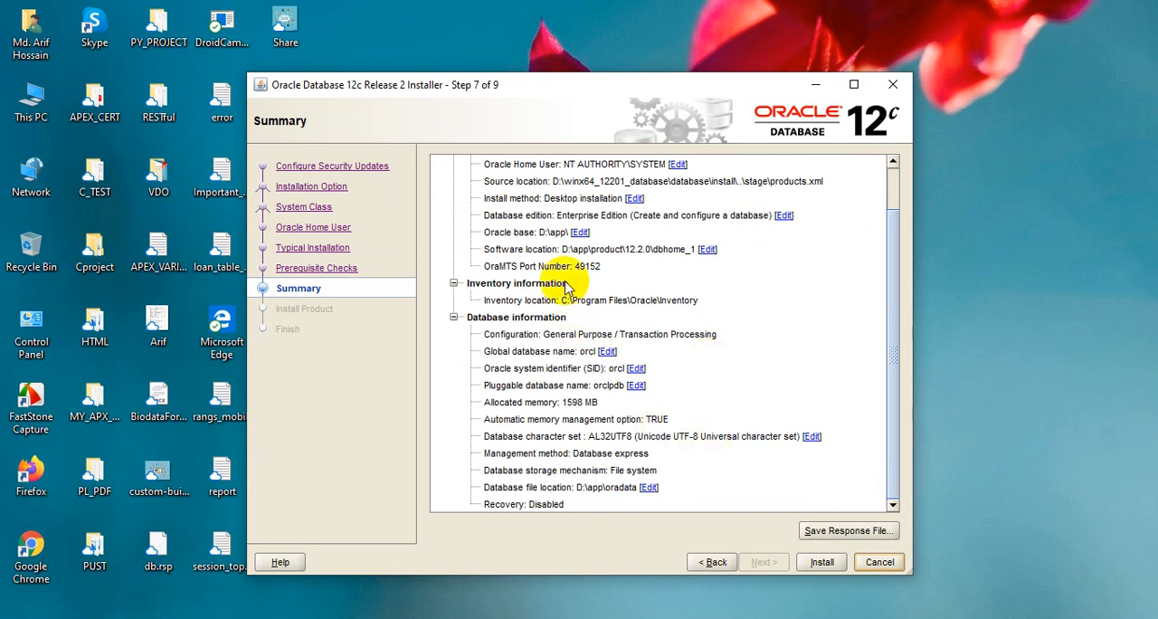
{"action": "scroll", "coordinate": [620, 351], "scroll_direction": "up", "scroll_amount": 1}
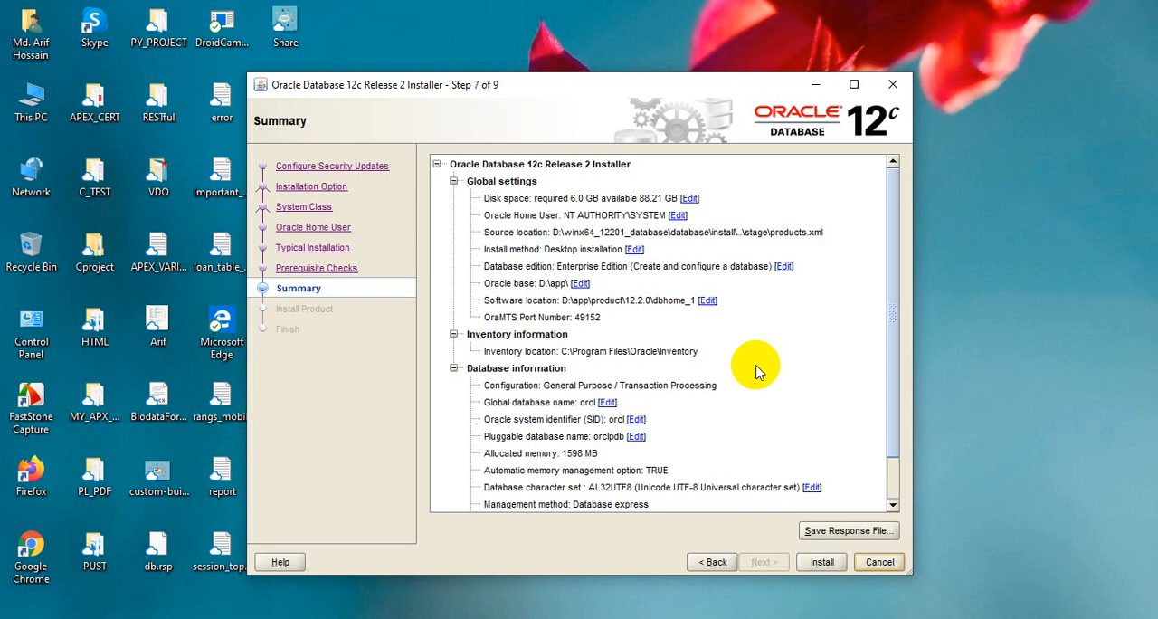
{"action": "scroll", "coordinate": [756, 371], "scroll_direction": "down", "scroll_amount": 1}
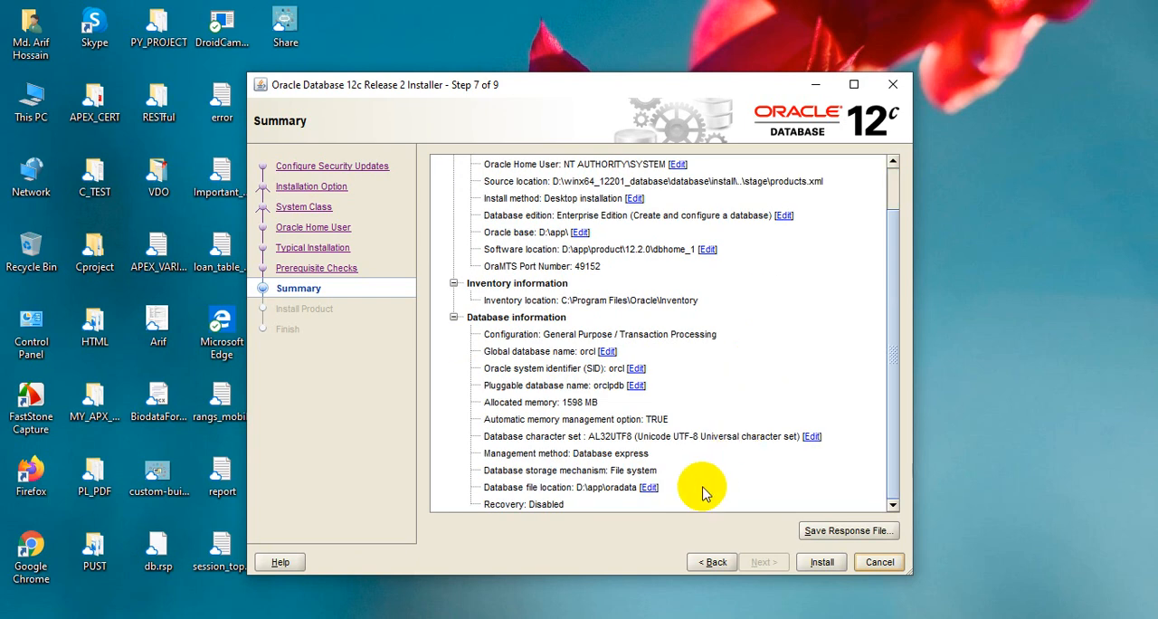
{"action": "scroll", "coordinate": [706, 448], "scroll_direction": "up", "scroll_amount": 1}
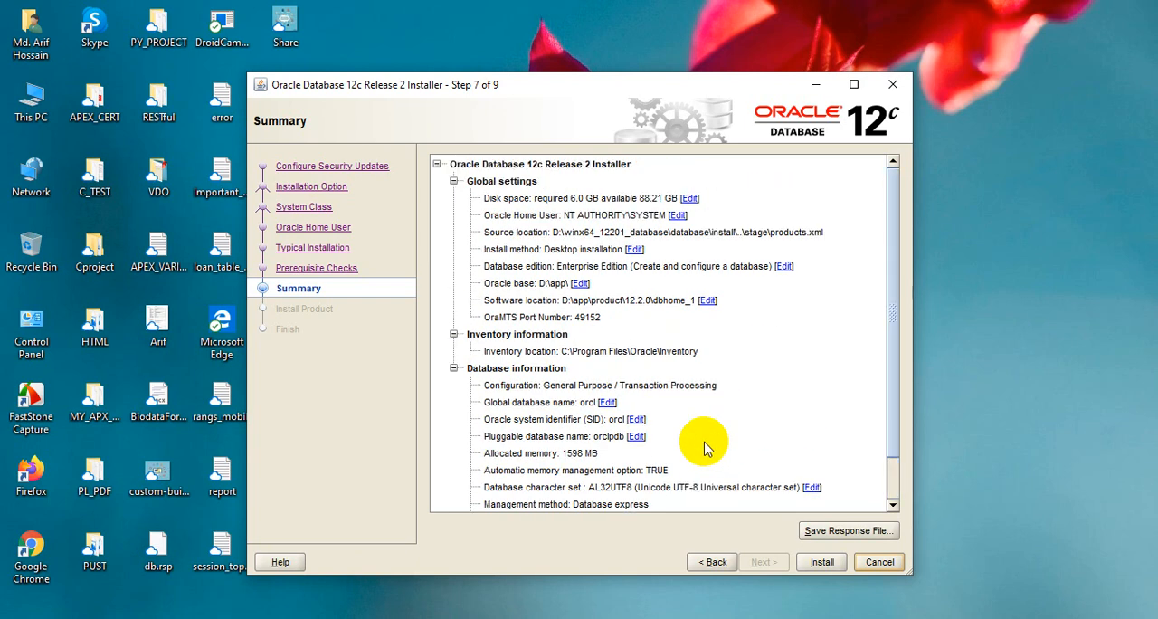
{"action": "scroll", "coordinate": [706, 449], "scroll_direction": "down", "scroll_amount": 1}
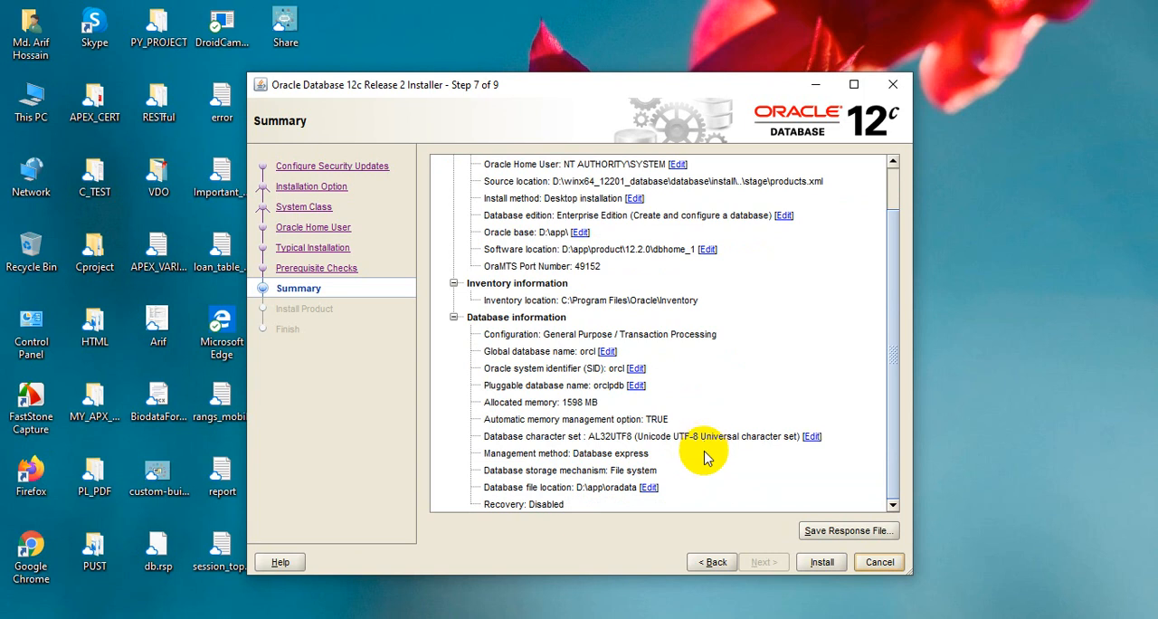
{"action": "left_click", "coordinate": [821, 563]}
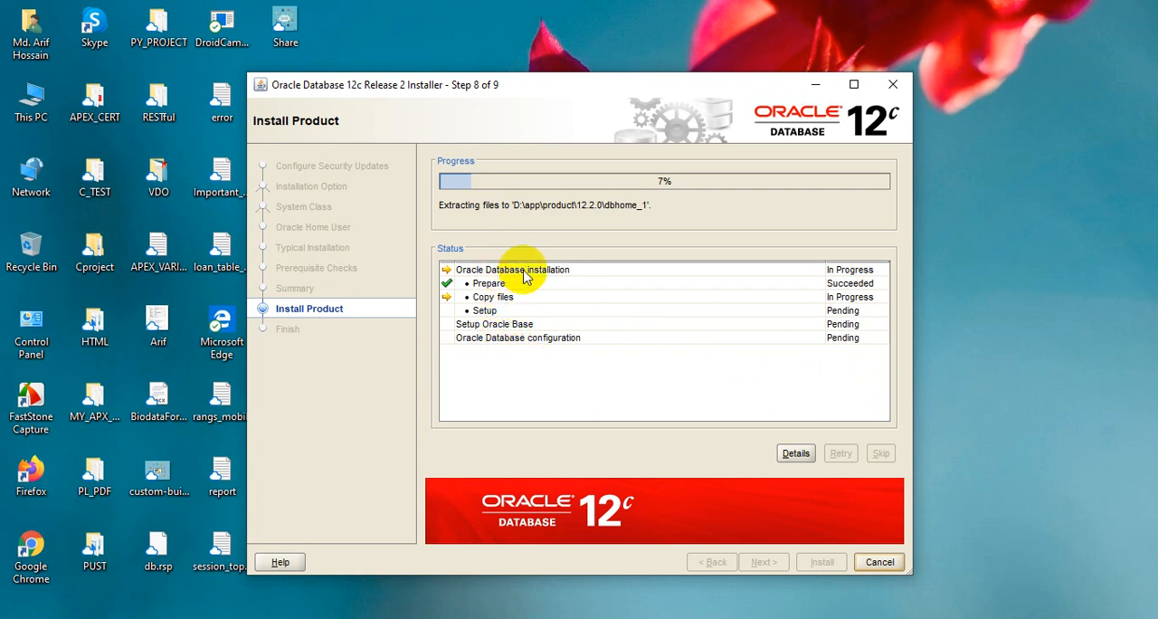
Inspect the detailed installation log through to its latest entries, and close the details window
{"action": "left_click", "coordinate": [796, 462]}
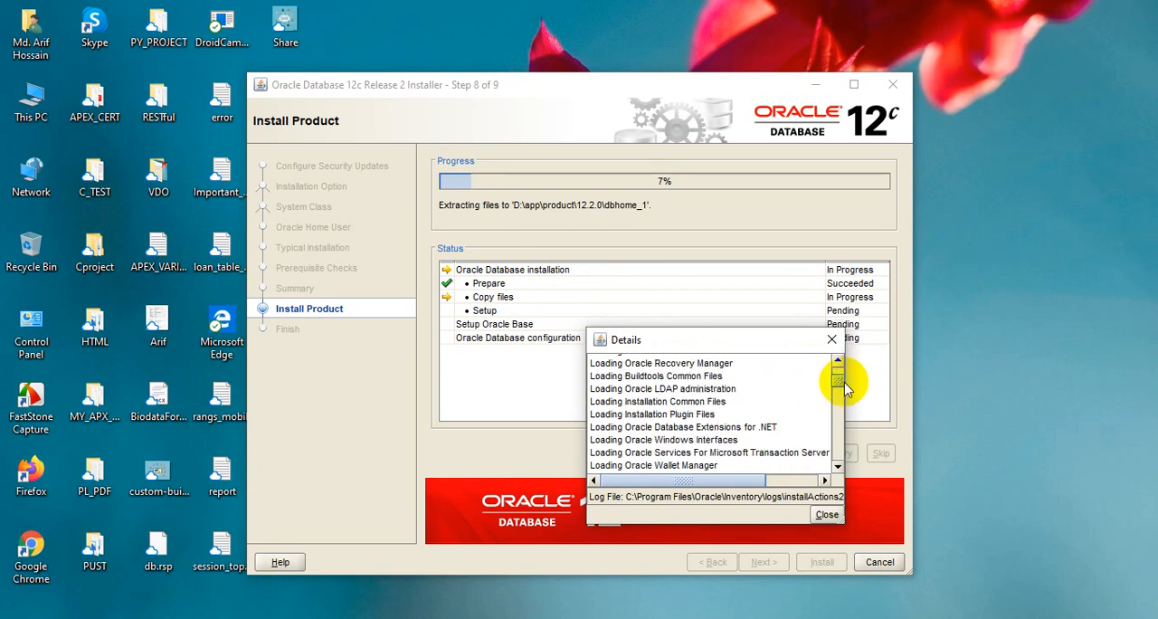
{"action": "left_click_drag", "start_coordinate": [838, 391], "coordinate": [842, 462]}
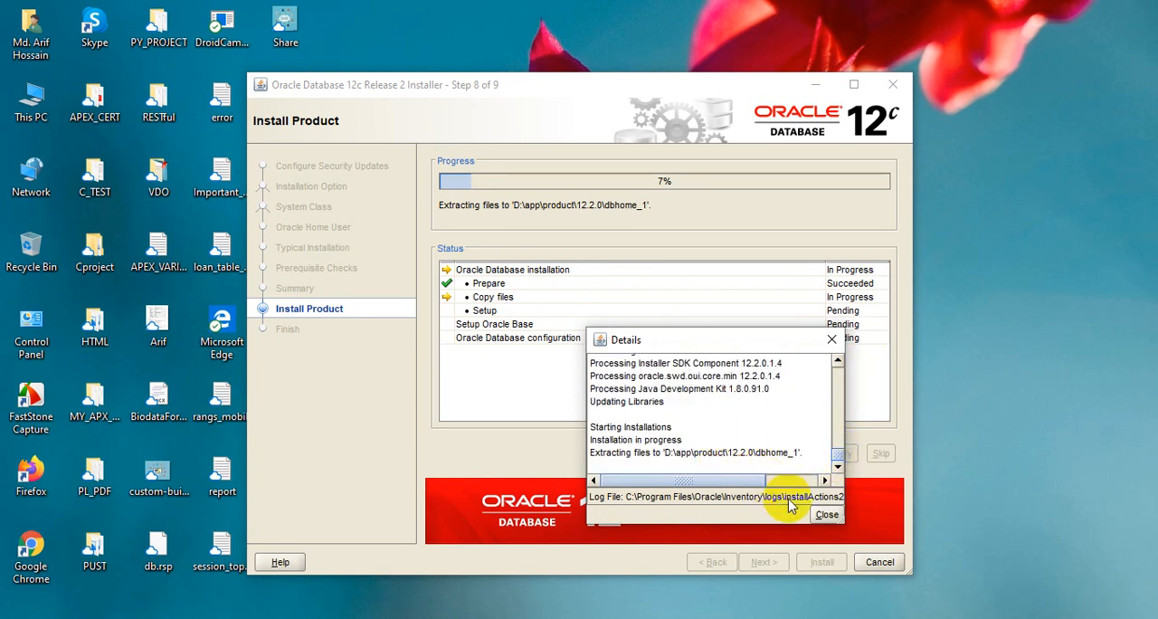
{"action": "left_click", "coordinate": [826, 514]}
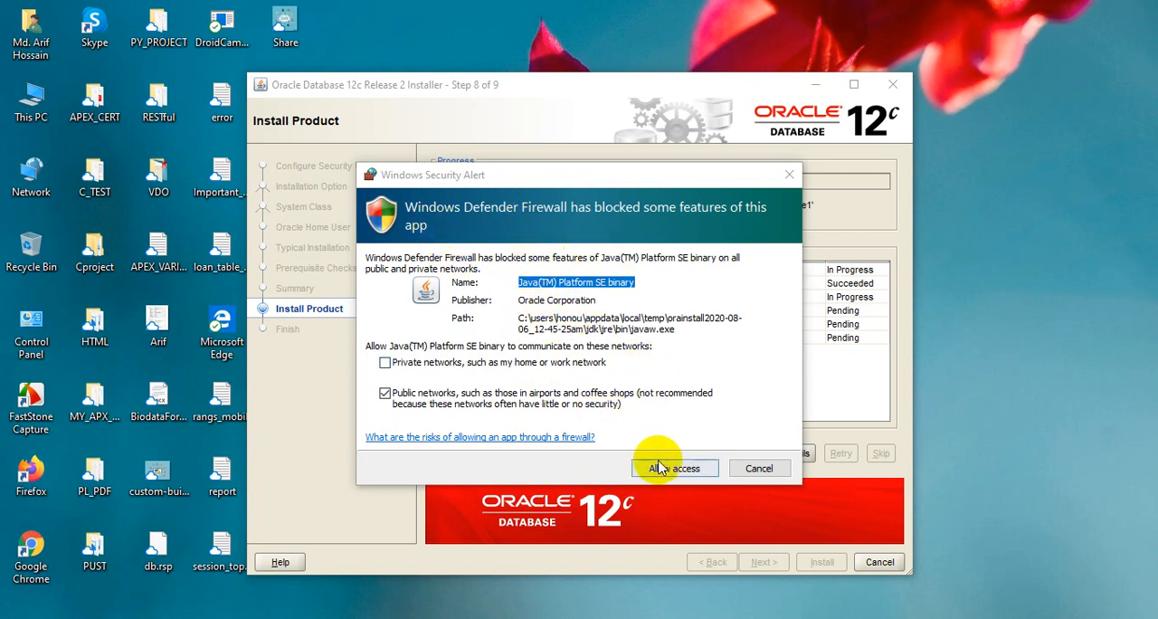
Allow Java(TM) Platform SE binary through Windows Defender Firewall on public networks only
{"action": "left_click", "coordinate": [674, 469]}
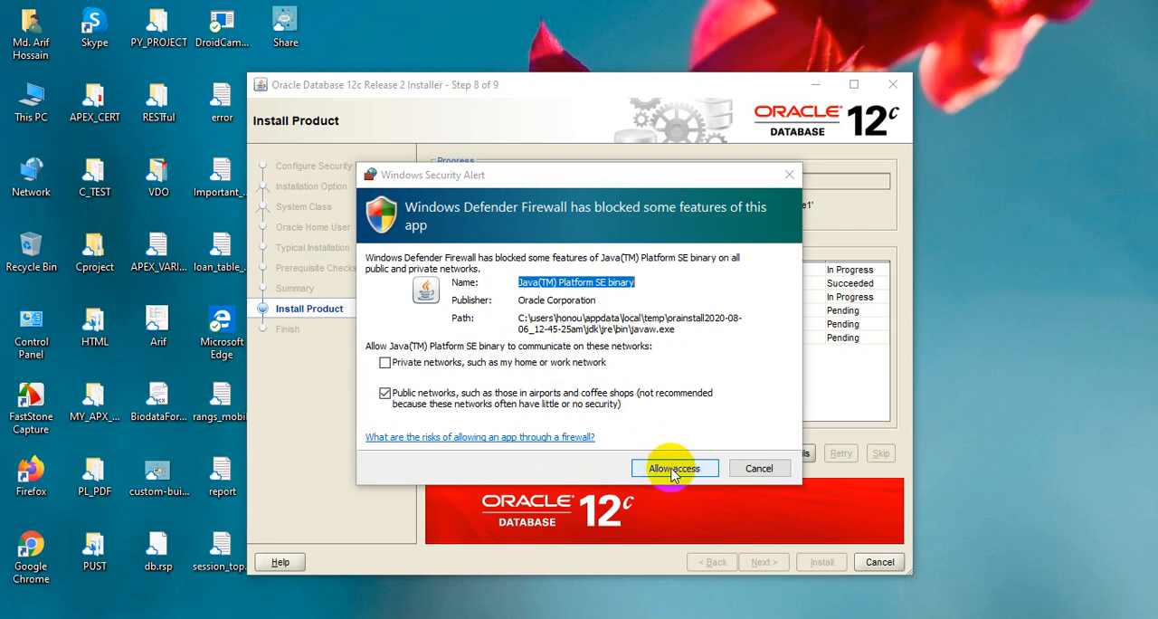
{"action": "left_click", "coordinate": [671, 475]}
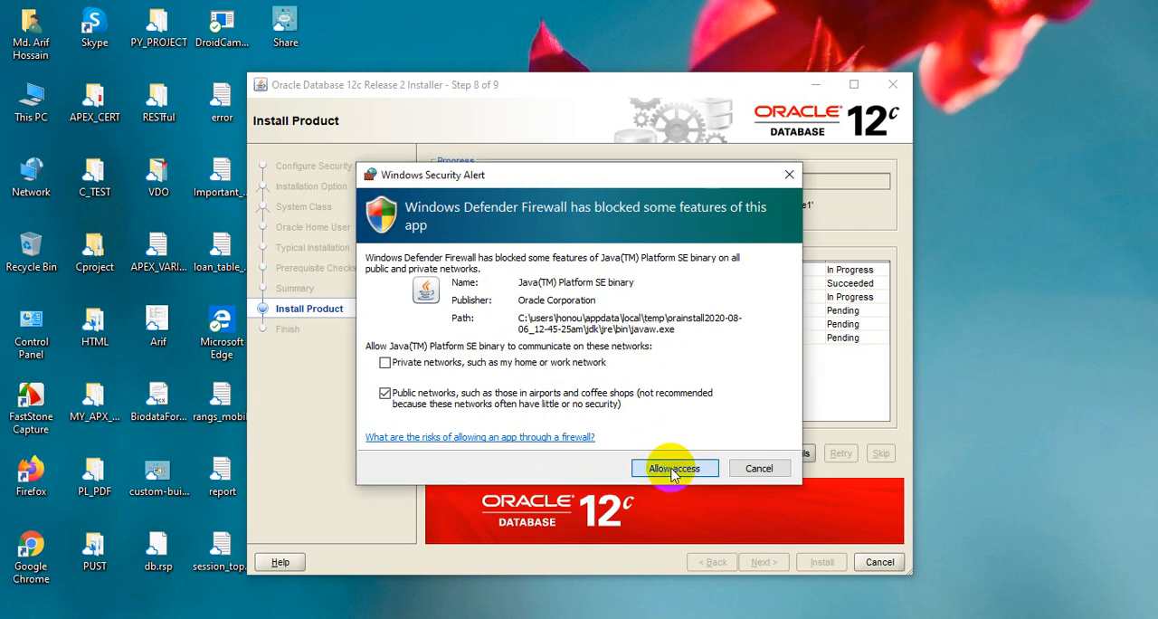